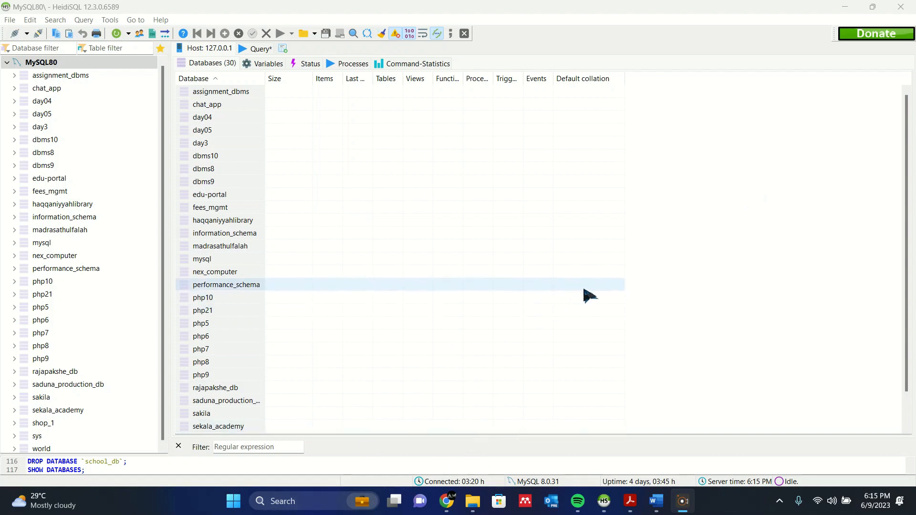
Switch to Question Set 01.pdf in Adobe Acrobat and read the requirements for the database and its student and teacher tables.
click(621, 427)
mouse_move(630, 501)
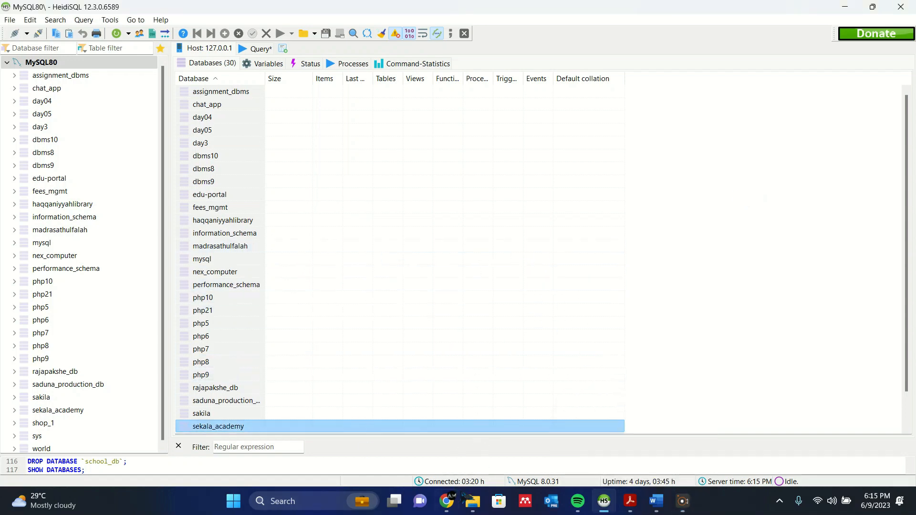
click(631, 501)
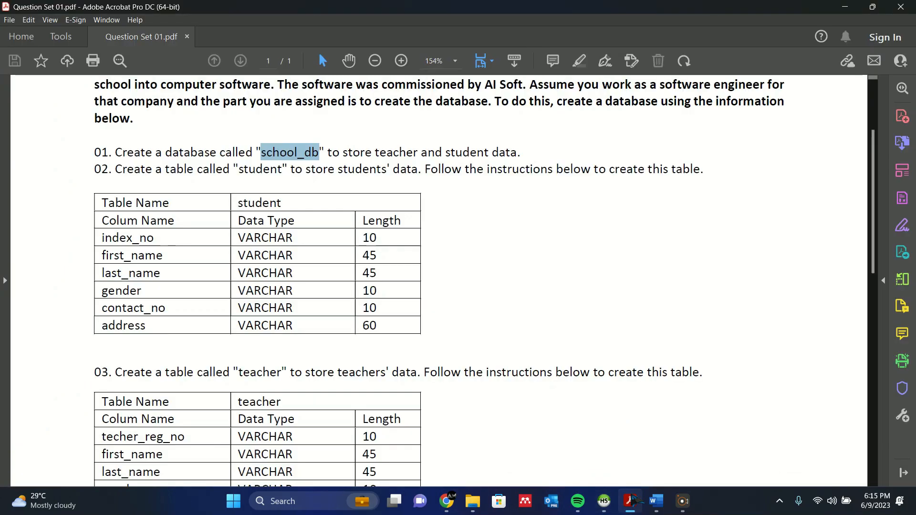
click(499, 174)
scroll(499, 174, up, 3)
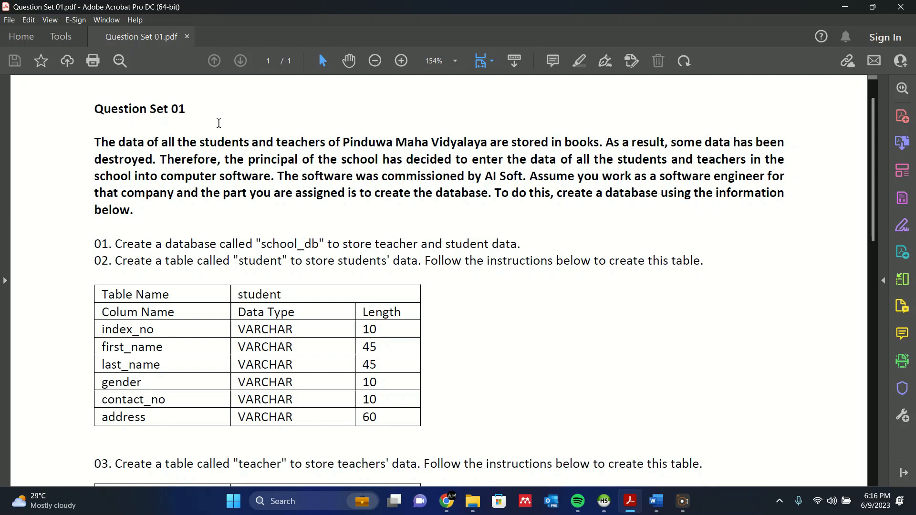
scroll(265, 319, down, 3)
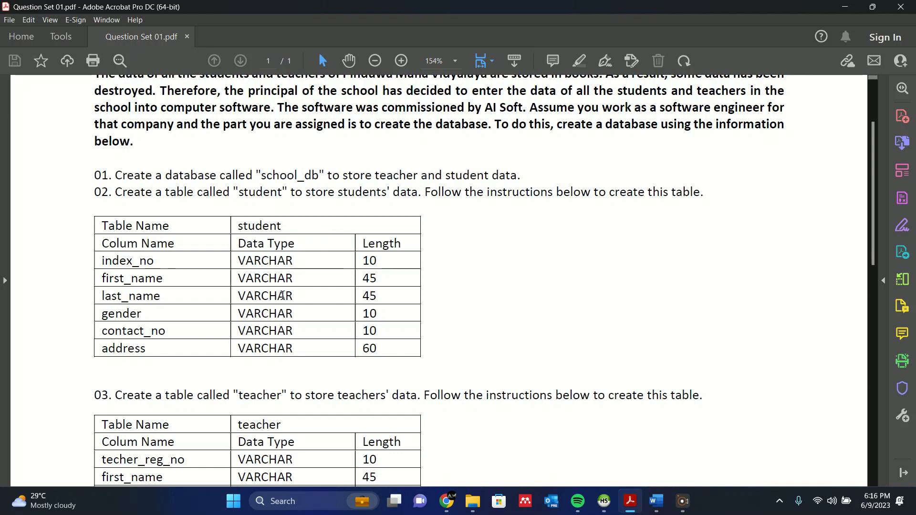
scroll(291, 300, down, 1)
scroll(291, 299, up, 2)
scroll(274, 291, up, 2)
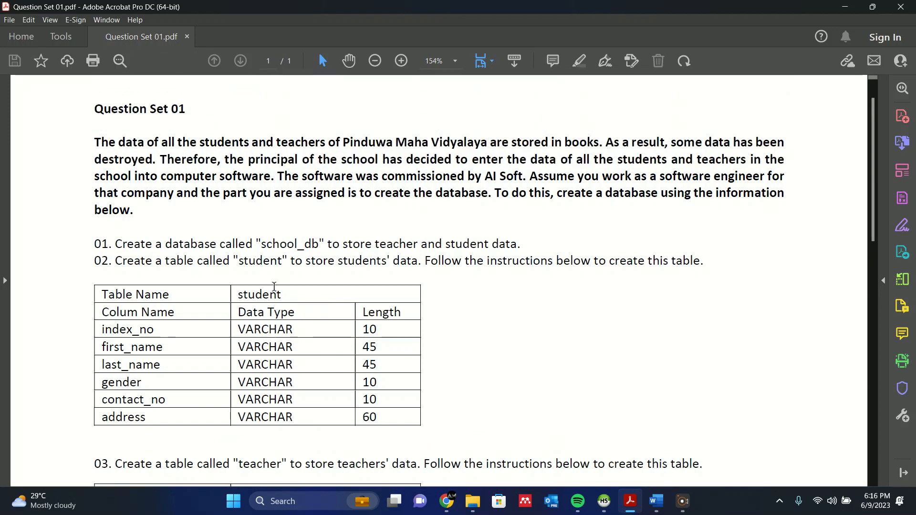
scroll(275, 285, down, 2)
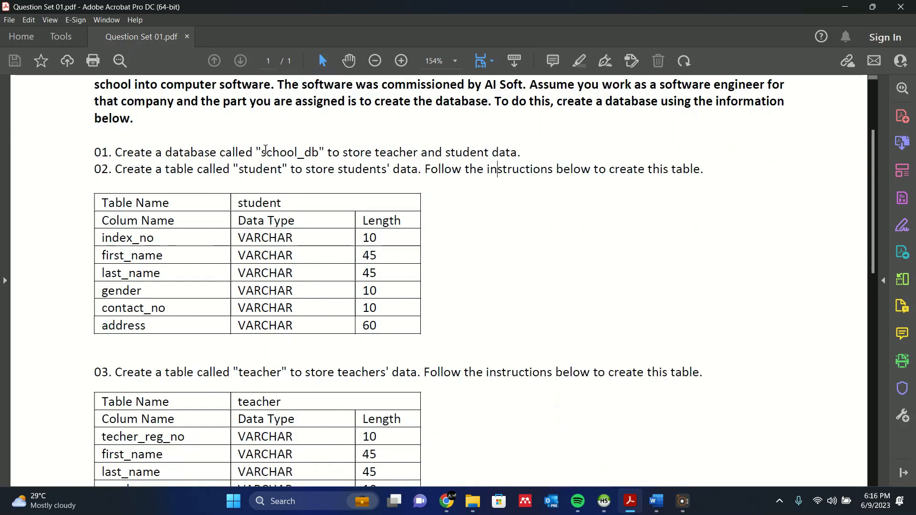
drag(266, 151, 285, 151)
click(322, 170)
Switch to HeidiSQL, reduce its window beside the question sheet, and create a database named school_db on the MySQL80 server.
click(604, 501)
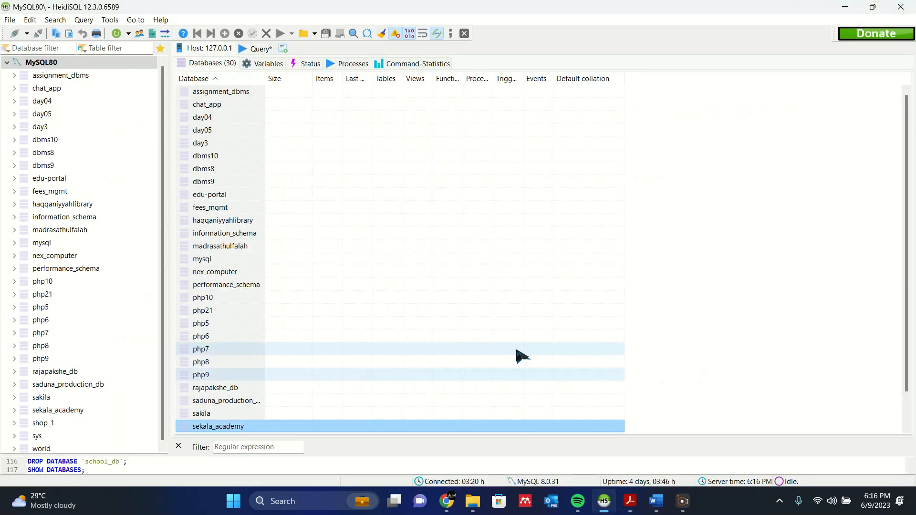
double_click(480, 12)
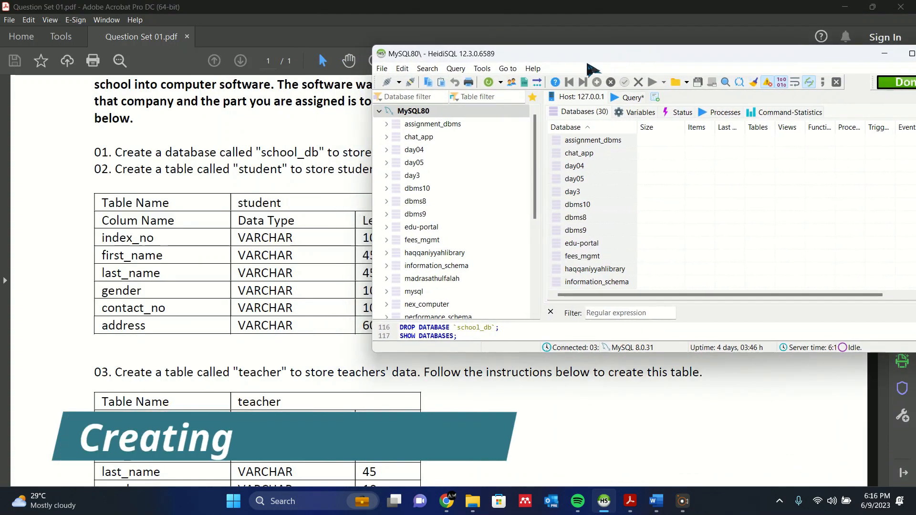
right_click(413, 114)
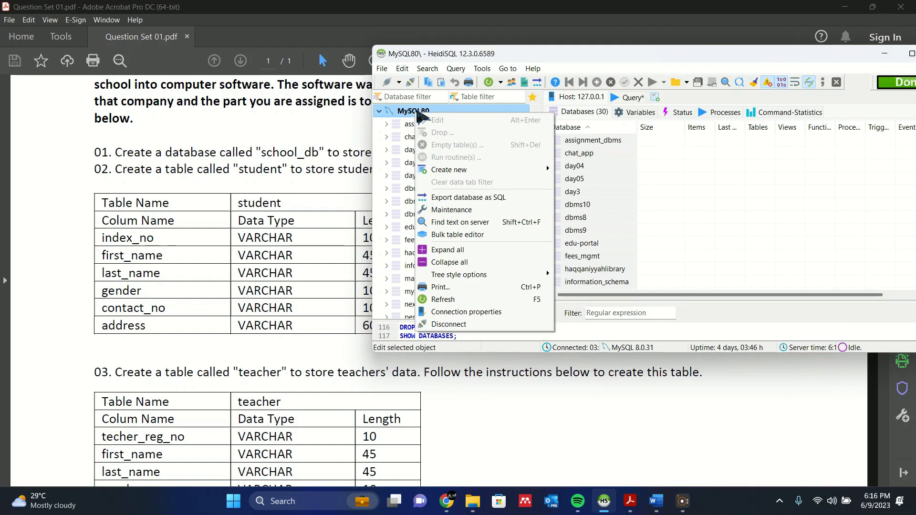
mouse_move(471, 171)
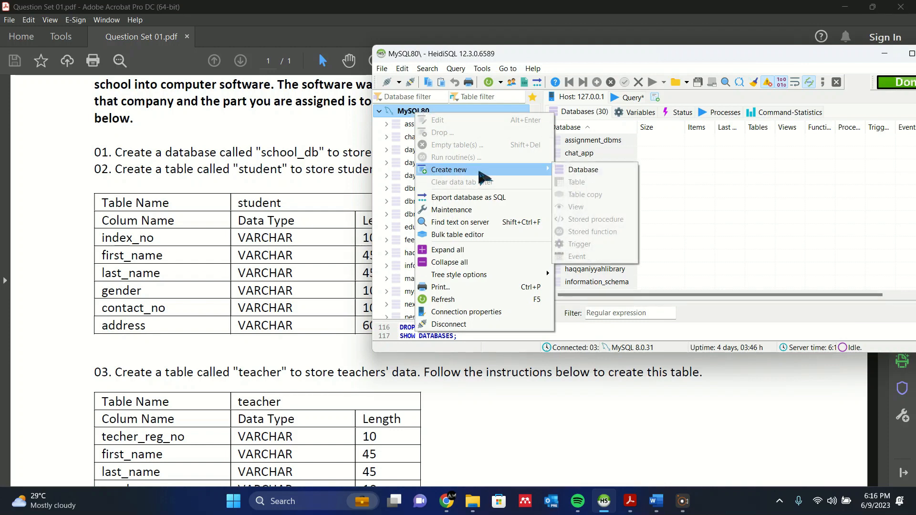
click(582, 171)
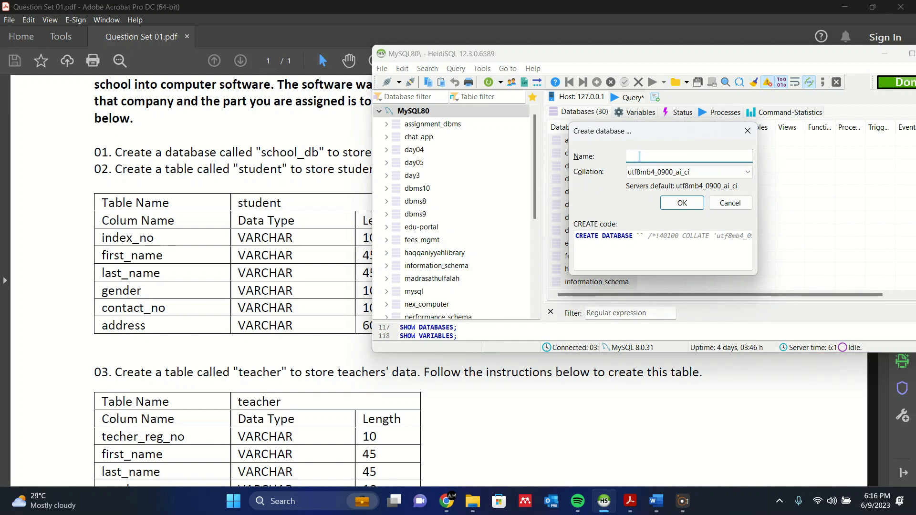
text(school_)
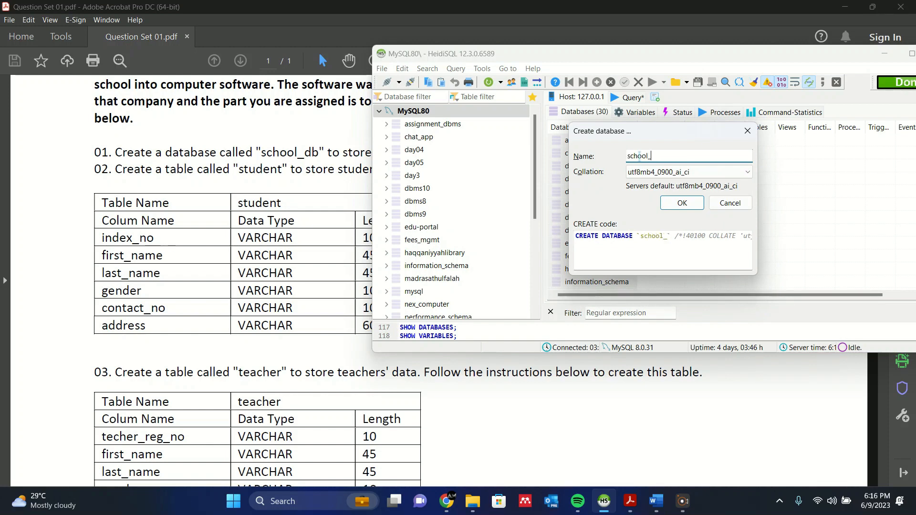
text(db)
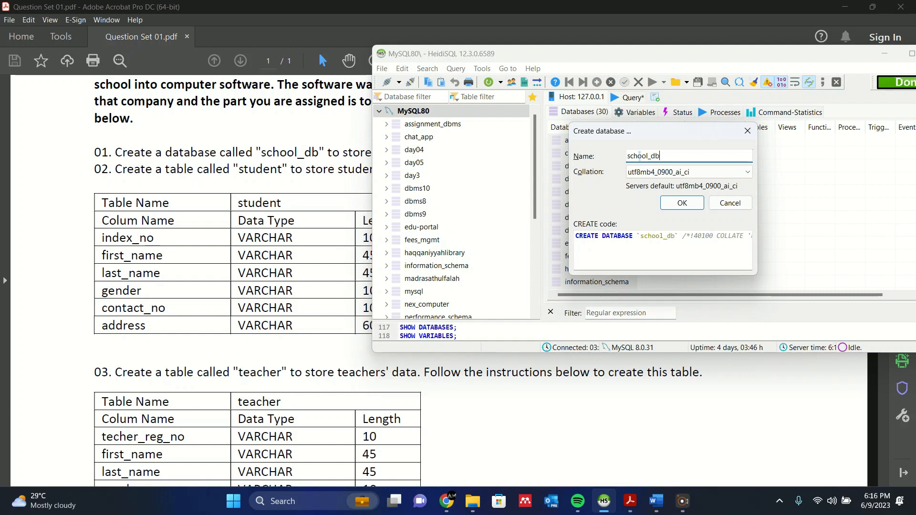
click(683, 203)
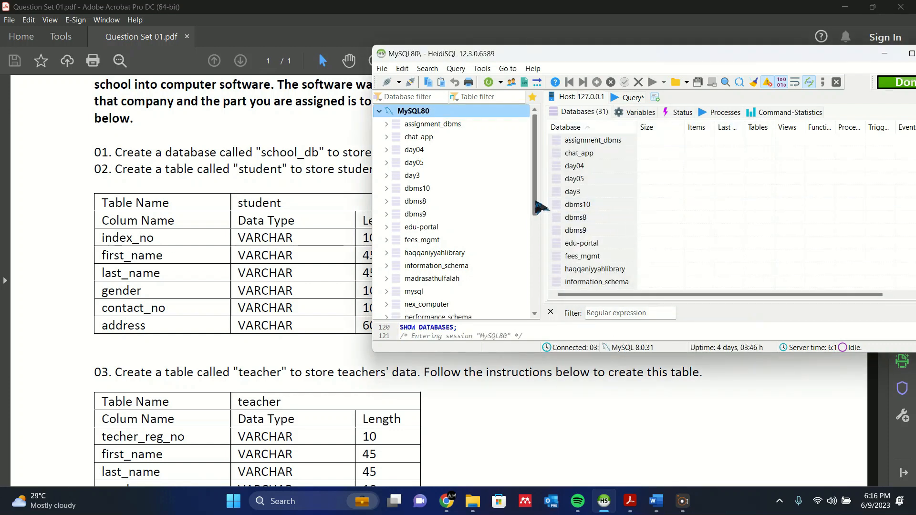
Select the school_db database and move the HeidiSQL window aside to uncover the student table specification.
scroll(505, 188, down, 3)
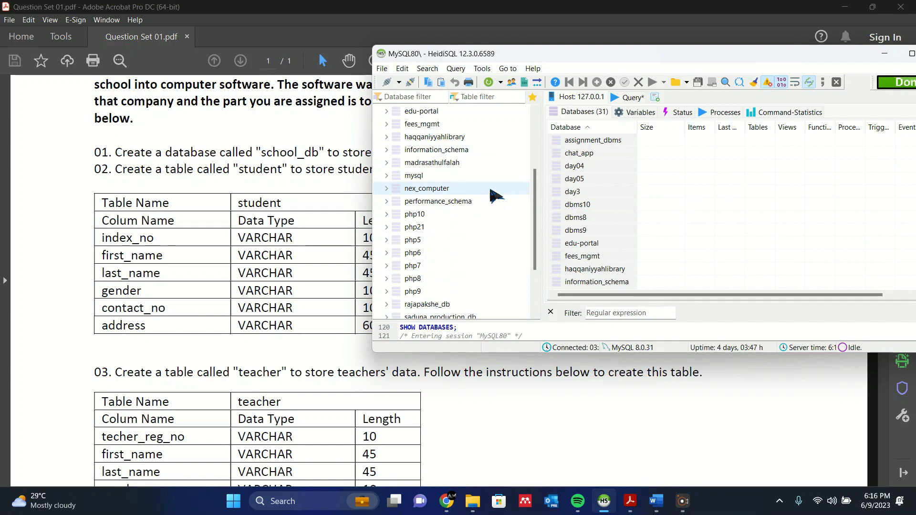
scroll(458, 205, down, 2)
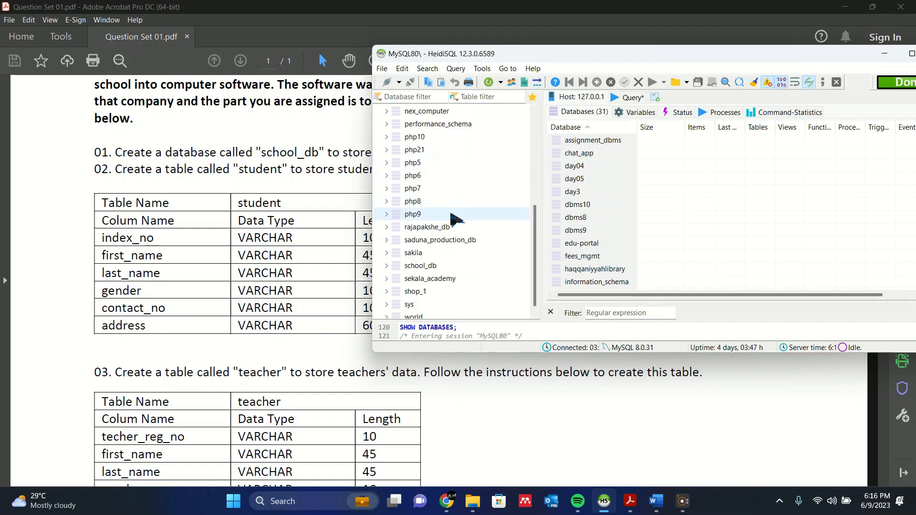
click(439, 266)
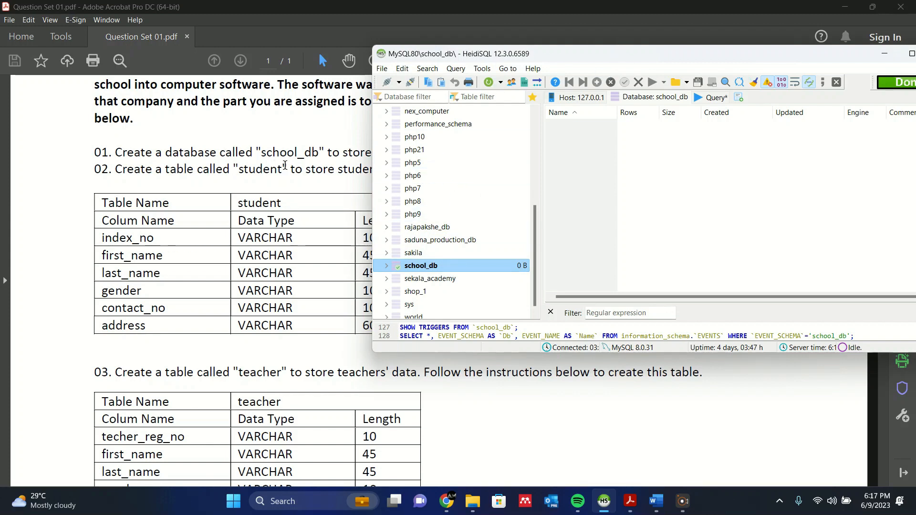
drag(619, 59, 709, 49)
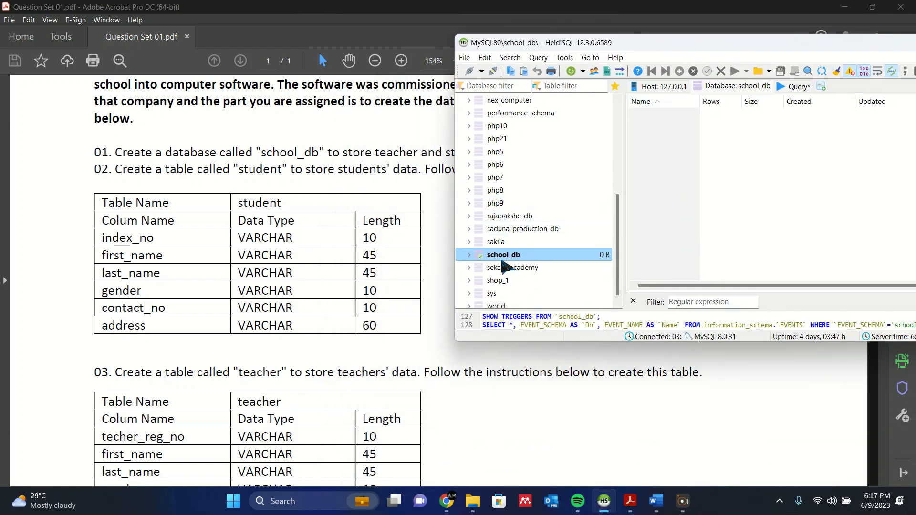
Start a new table in school_db and name it student.
right_click(502, 259)
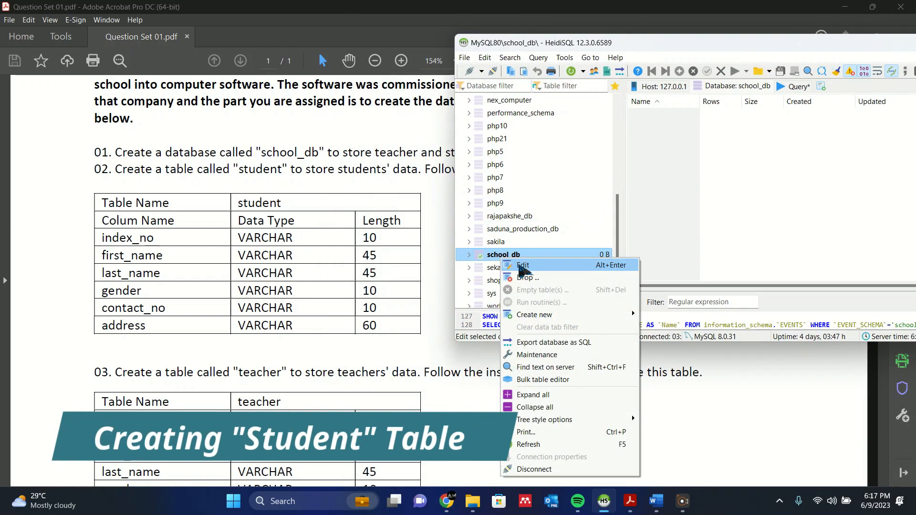
mouse_move(563, 316)
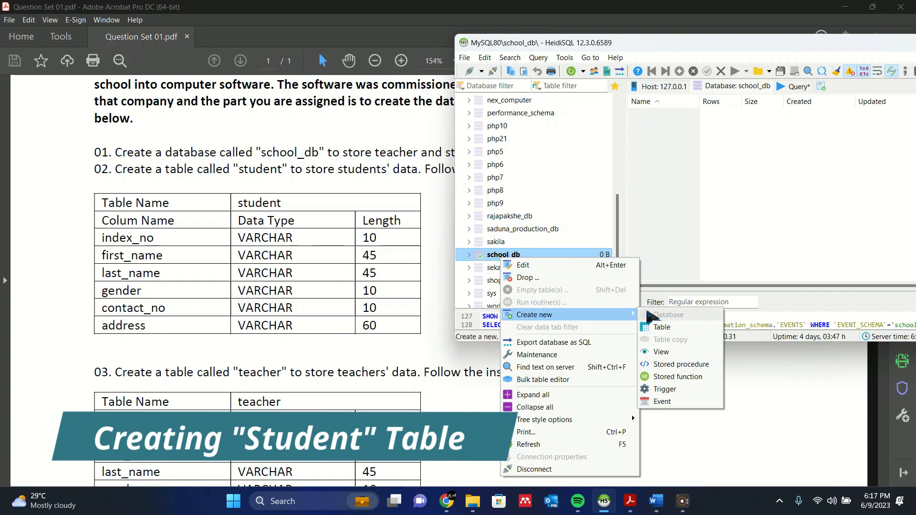
click(661, 328)
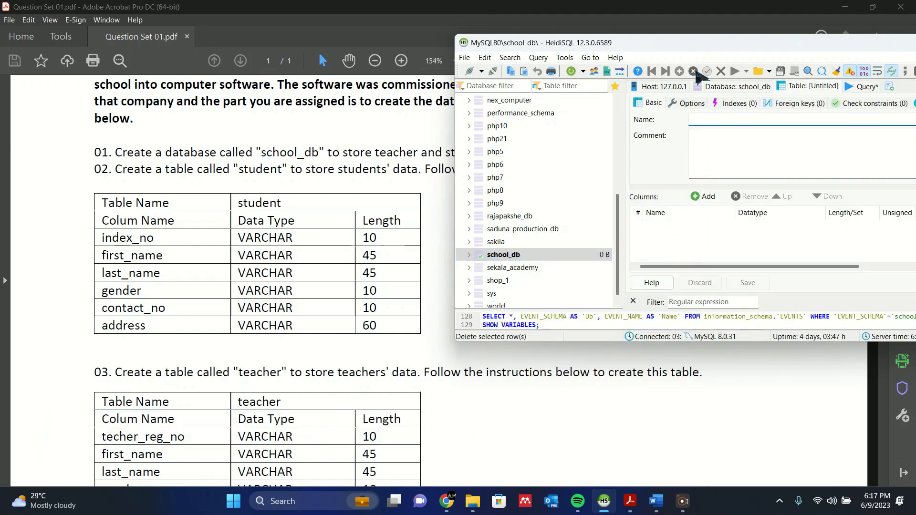
drag(705, 42, 654, 43)
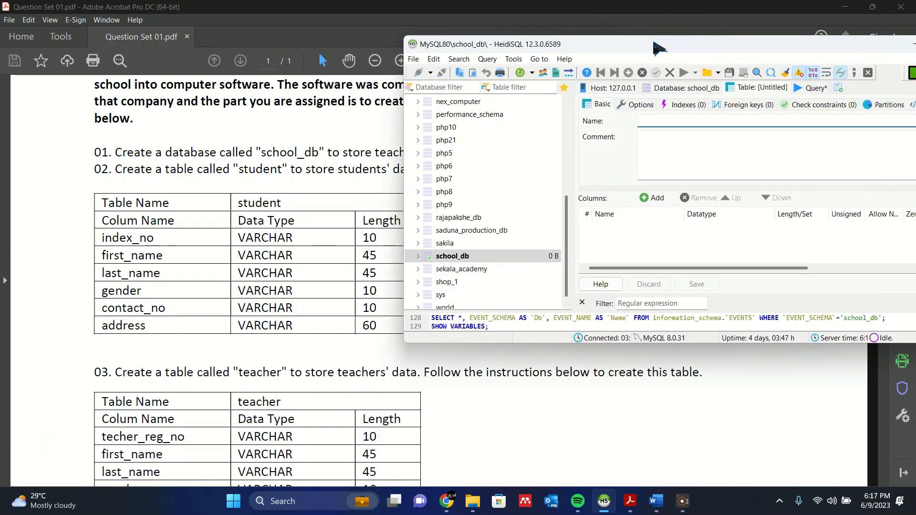
text(student)
click(625, 226)
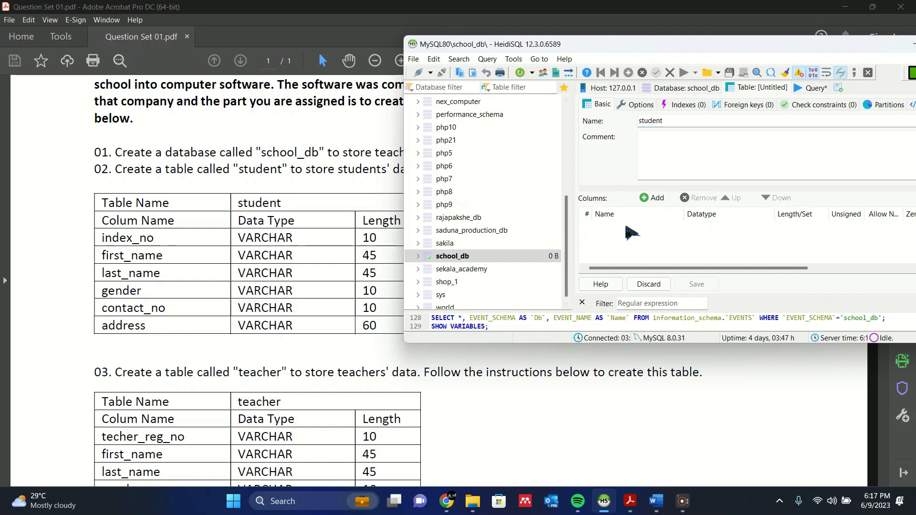
Add an index_no column to the student table with data type VARCHAR and length 10.
click(644, 197)
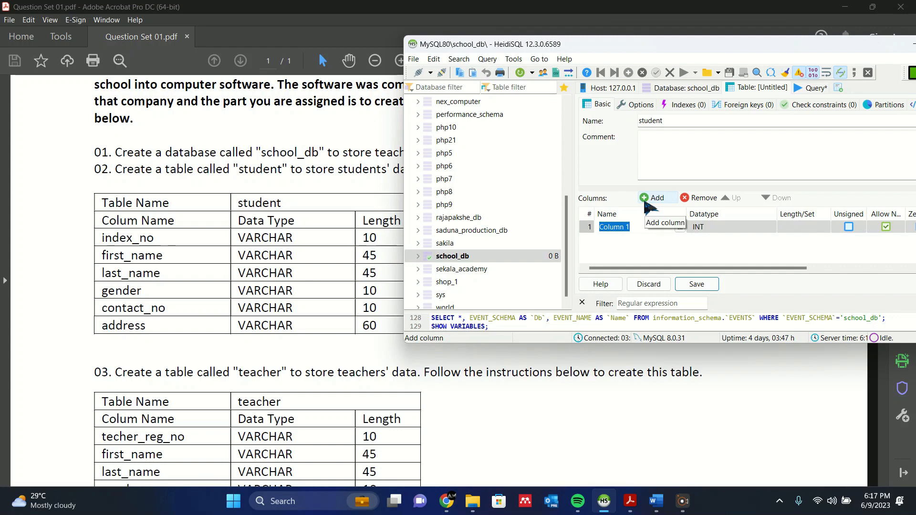
text(index_no)
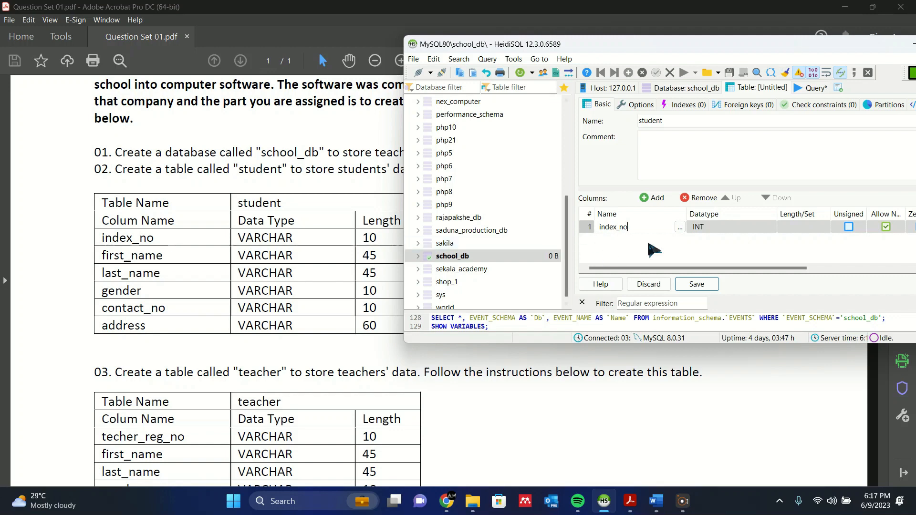
click(709, 226)
scroll(716, 277, down, 5)
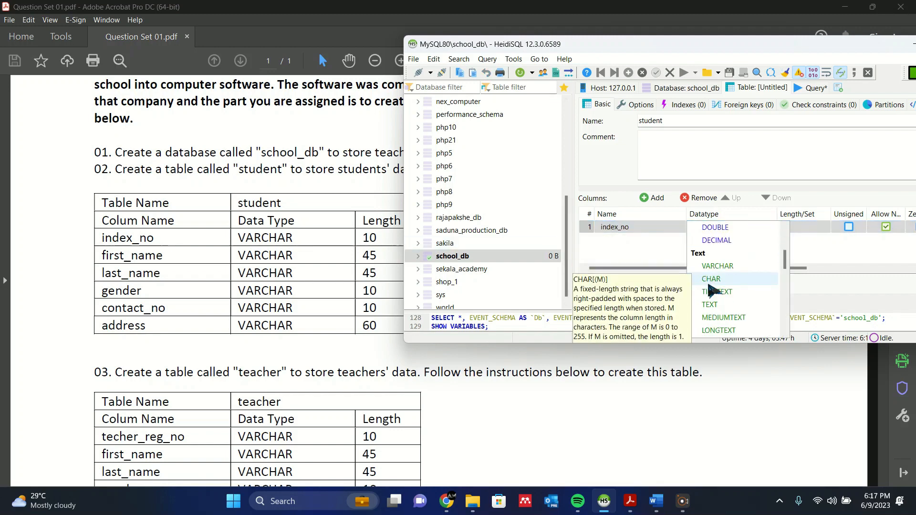
click(714, 263)
click(793, 227)
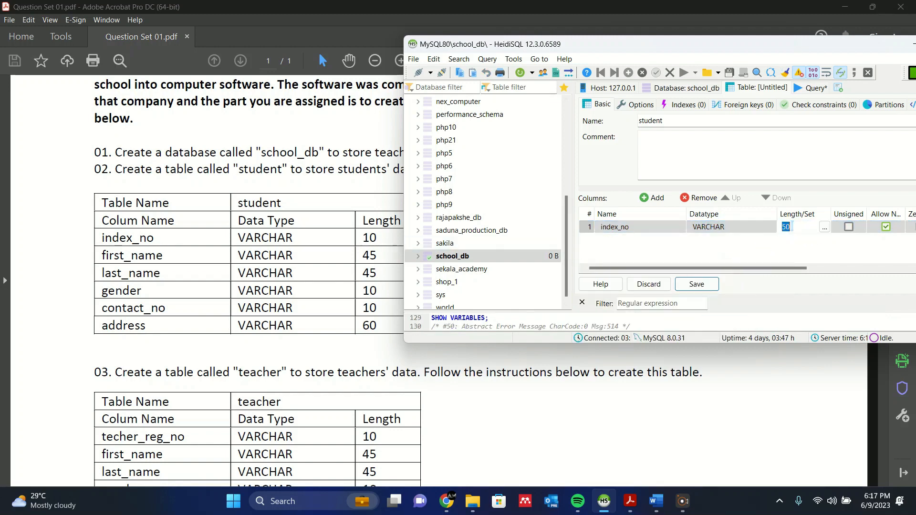
text(10)
click(745, 249)
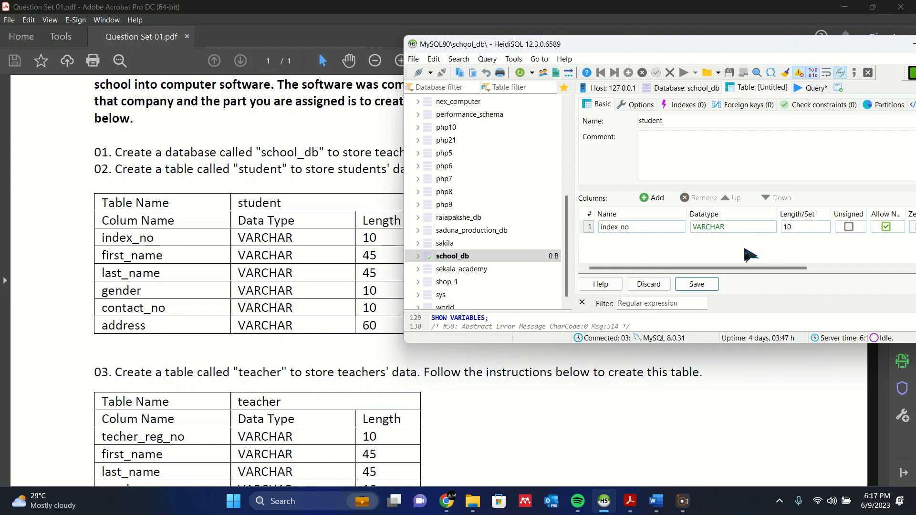
Add a first_name VARCHAR column to the student table and set its length to 45.
click(655, 198)
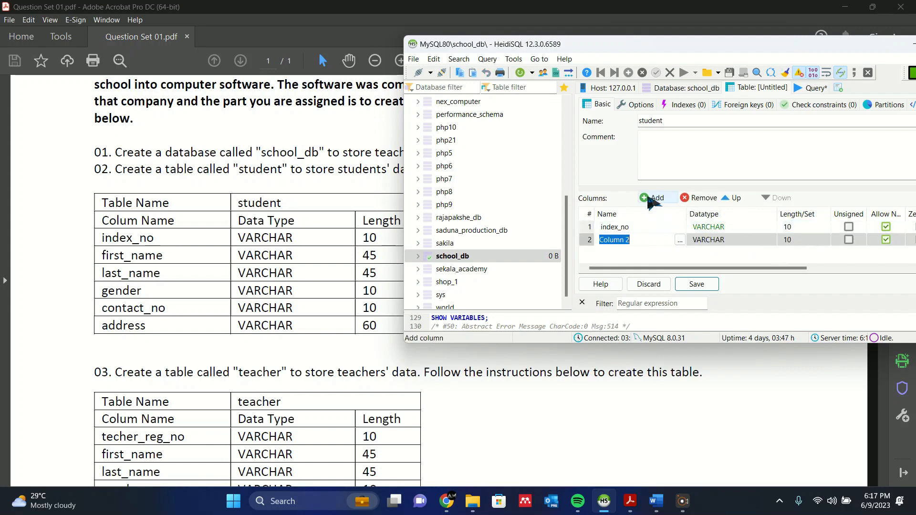
text(first_name)
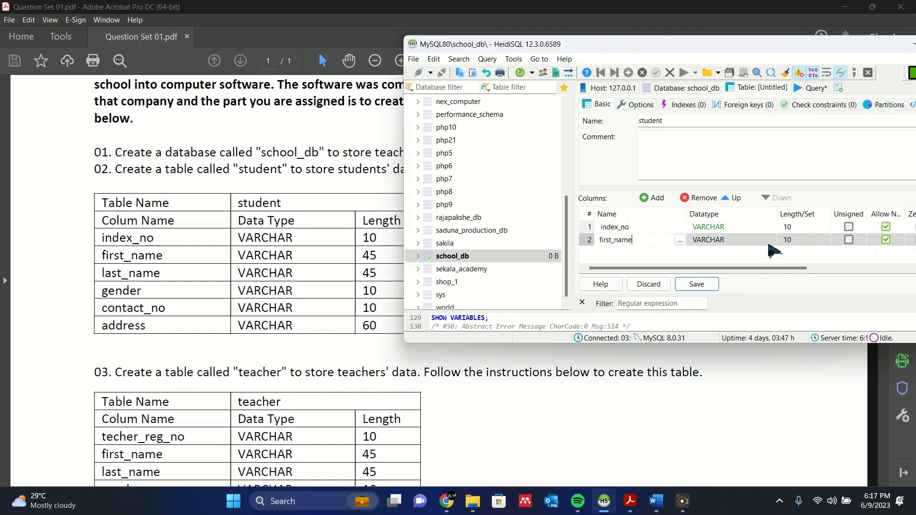
click(808, 240)
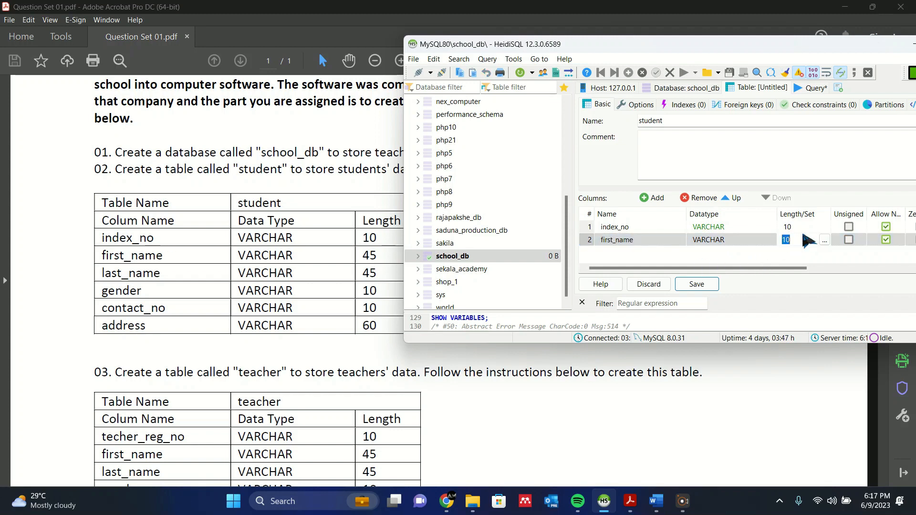
text(45)
key(Return)
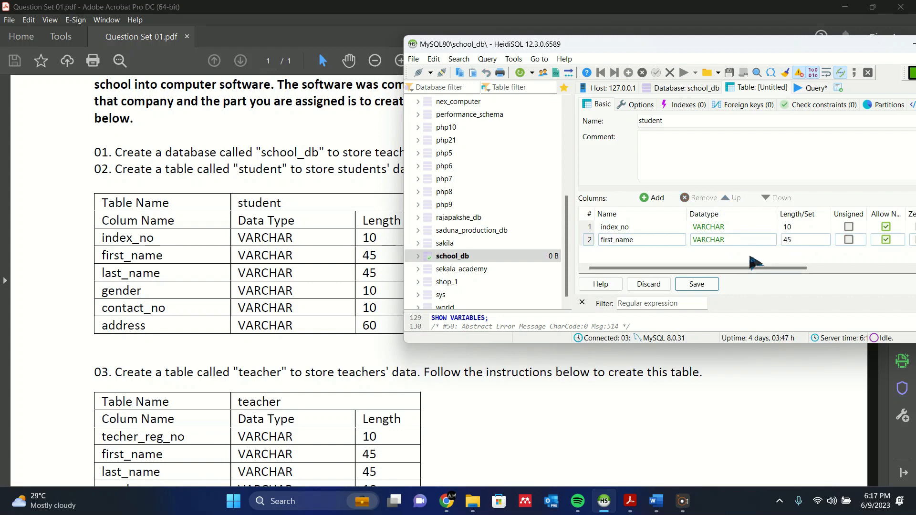
Add a last_name column to the student table, keeping VARCHAR with length 45.
click(657, 198)
text(l)
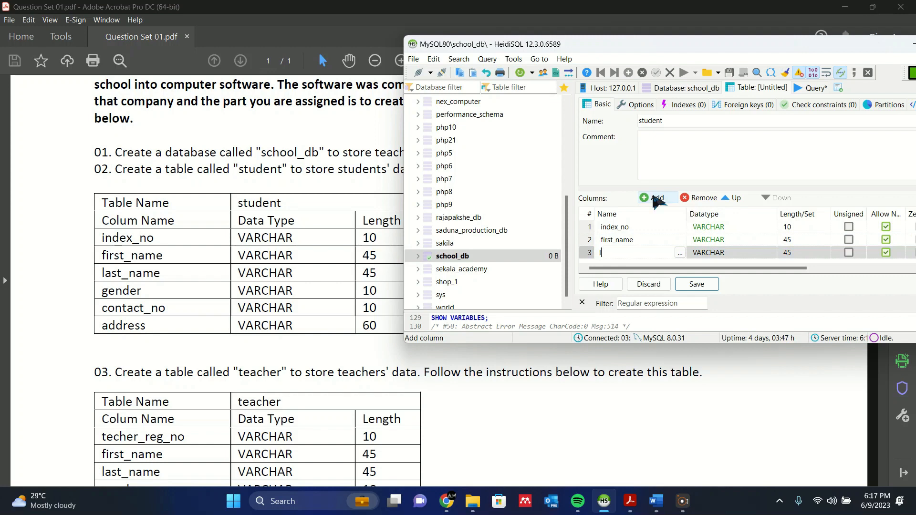
text(ast_name)
key(Return)
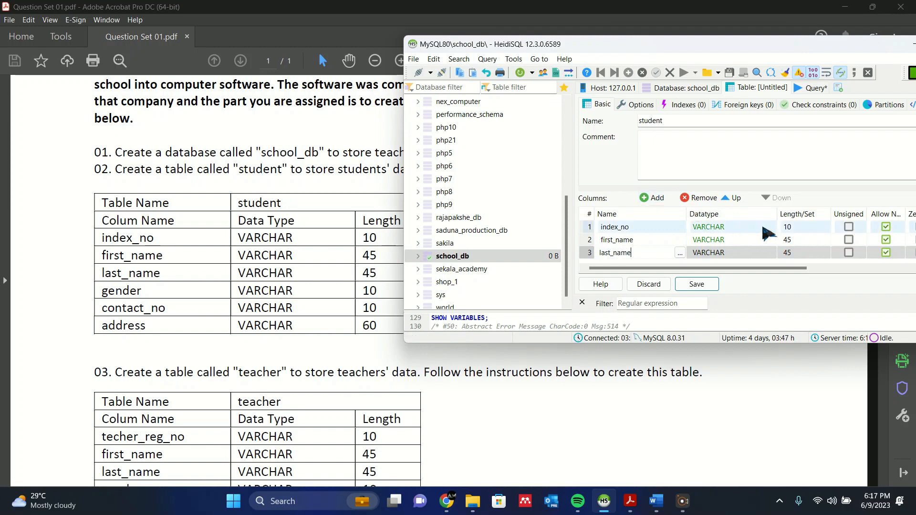
Add a gender column to the student table, keeping VARCHAR and setting its length to 10.
click(660, 198)
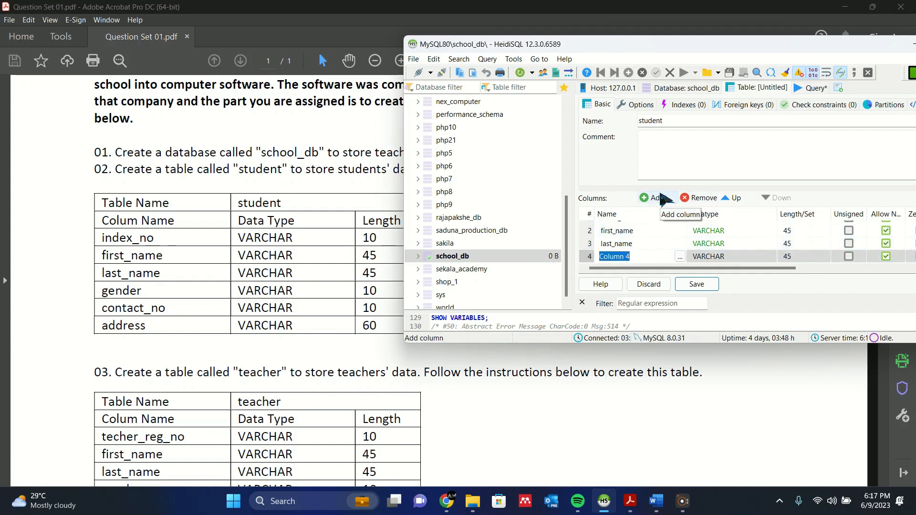
text(ge)
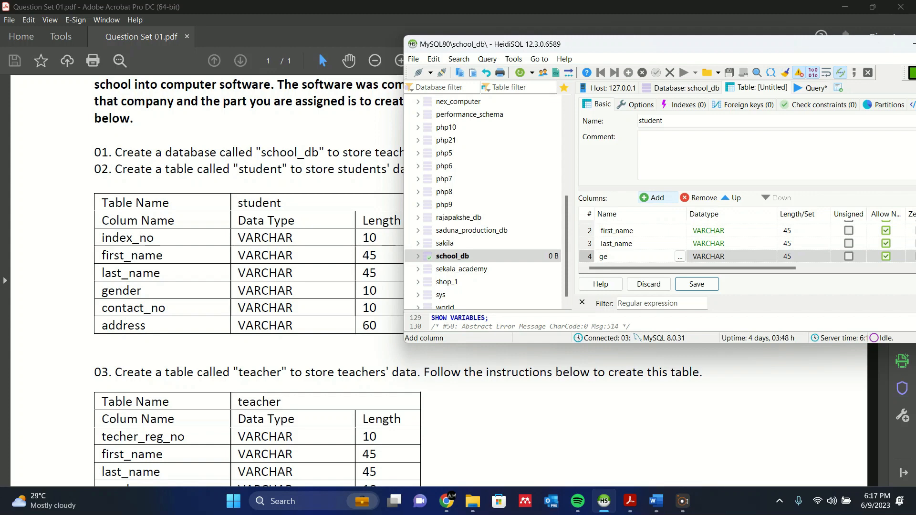
text(sn)
click(733, 258)
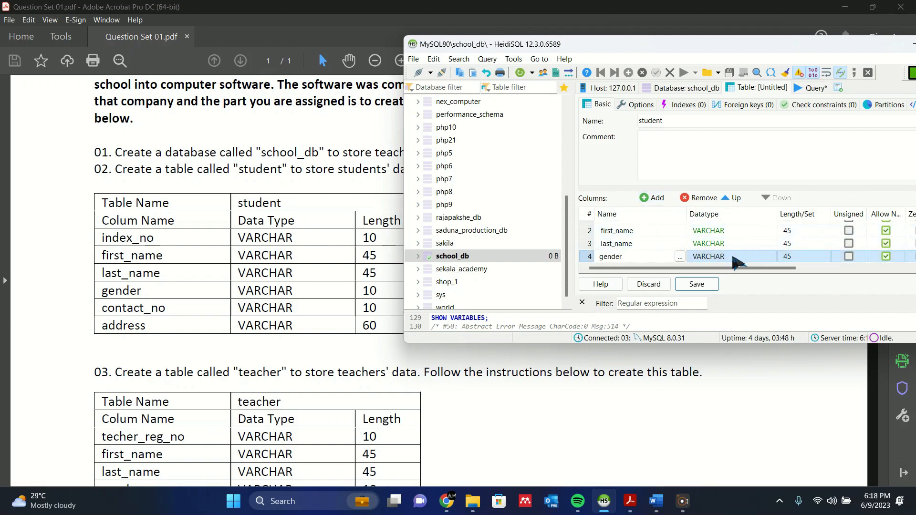
click(811, 258)
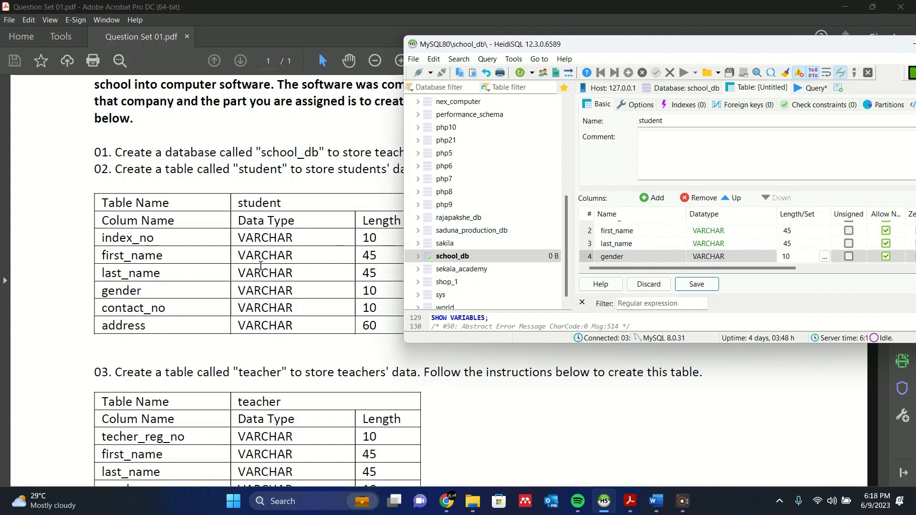
Add a contact_no column to the student table, keeping VARCHAR with length 10.
click(653, 199)
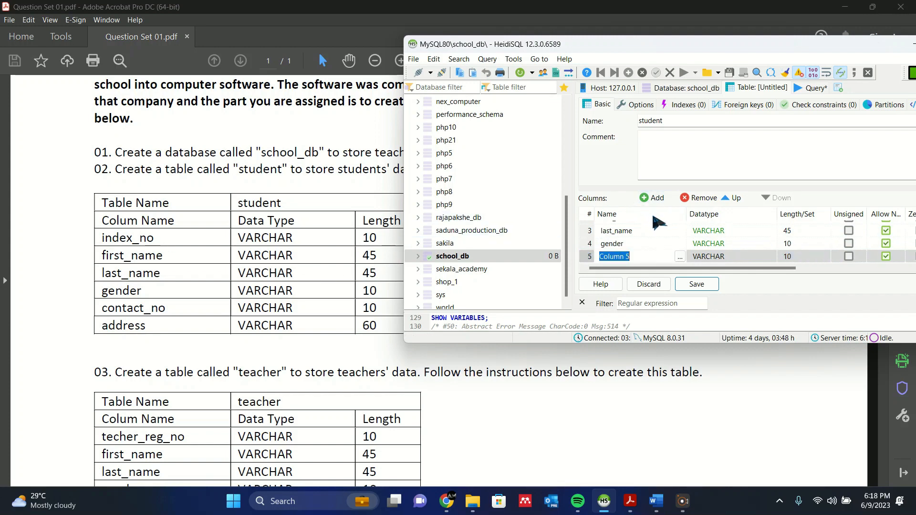
text(contact_no)
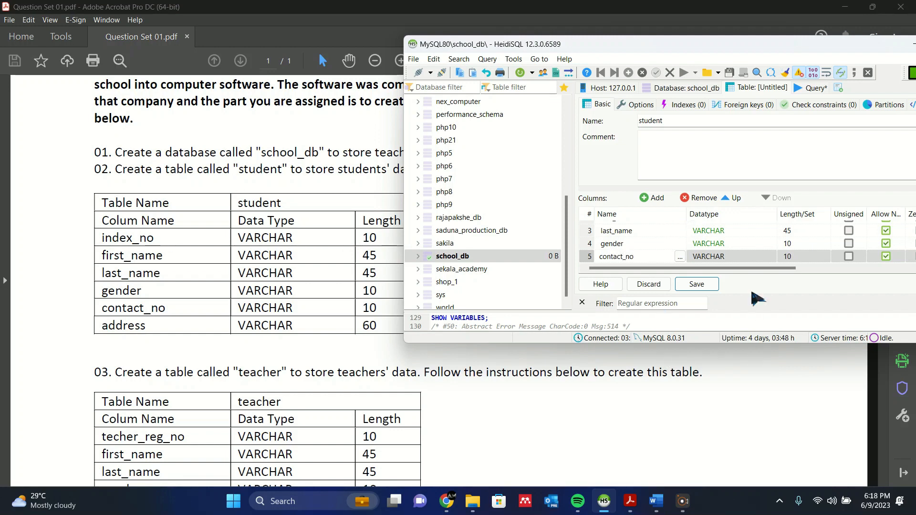
click(787, 257)
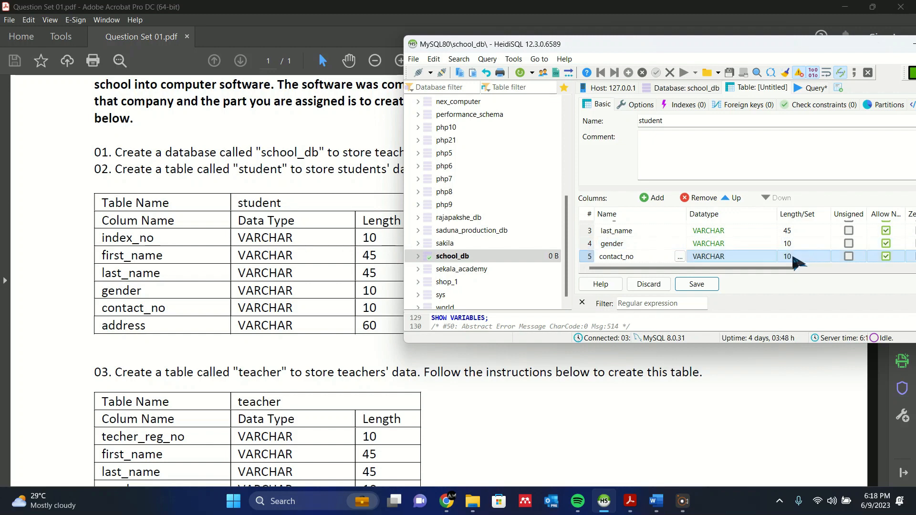
Add an address column to the student table, keeping VARCHAR and setting its length to 60.
click(659, 198)
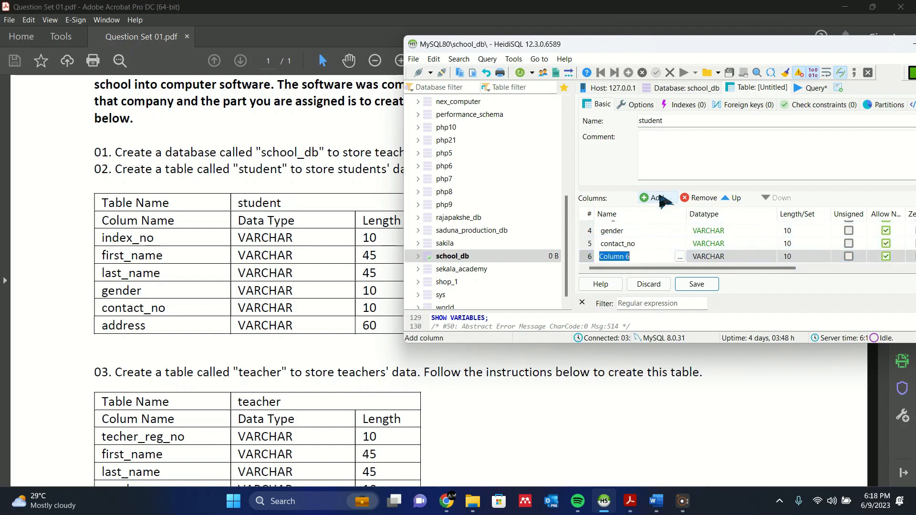
text(address)
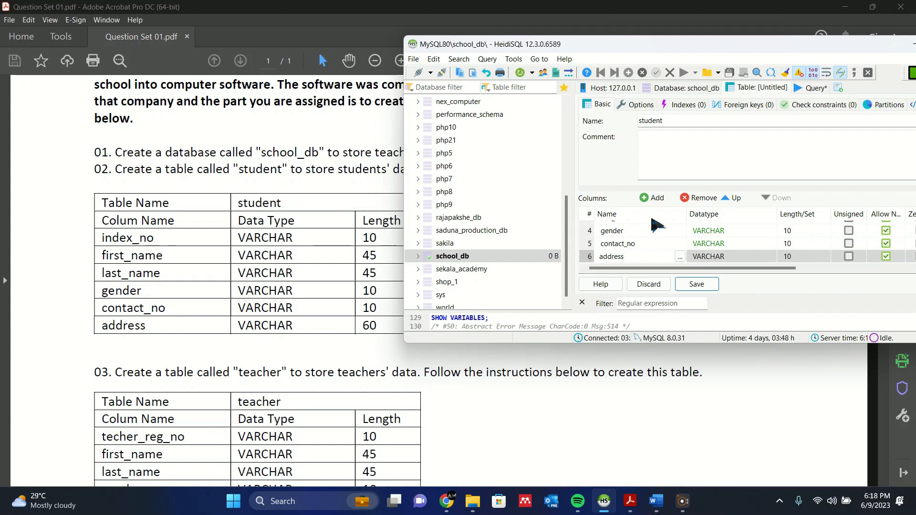
click(727, 257)
click(795, 256)
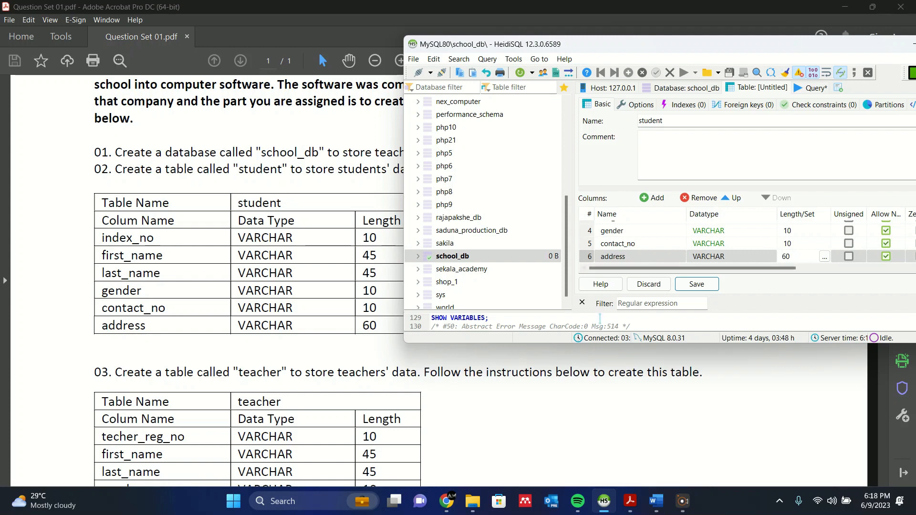
text(60)
Maximize the HeidiSQL window and save the new student table.
click(347, 350)
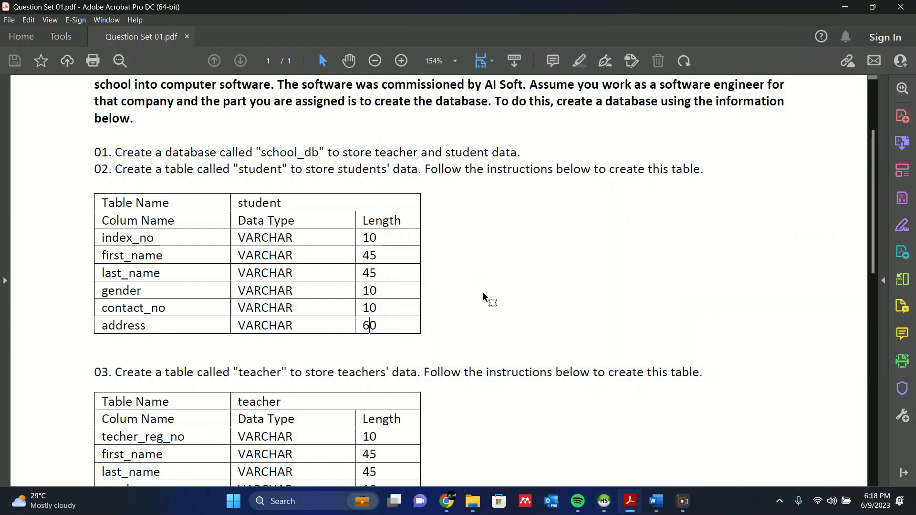
click(604, 500)
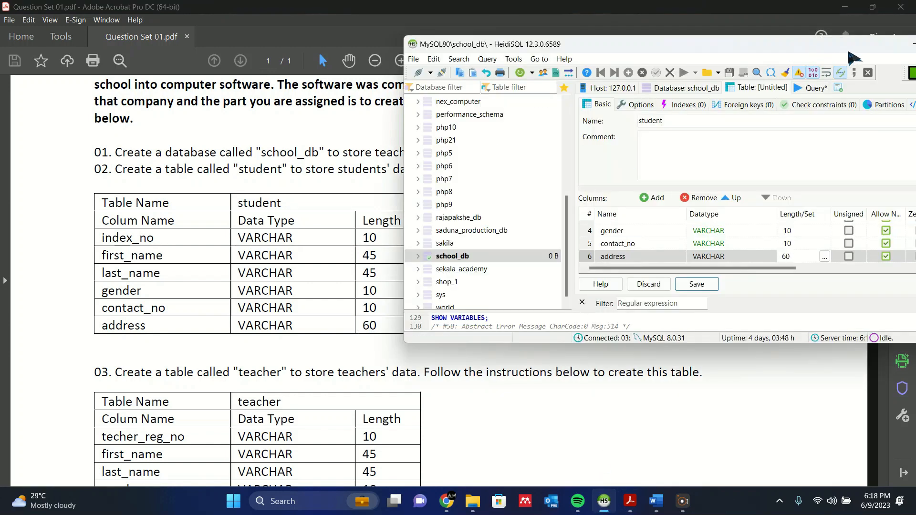
drag(839, 49, 693, 61)
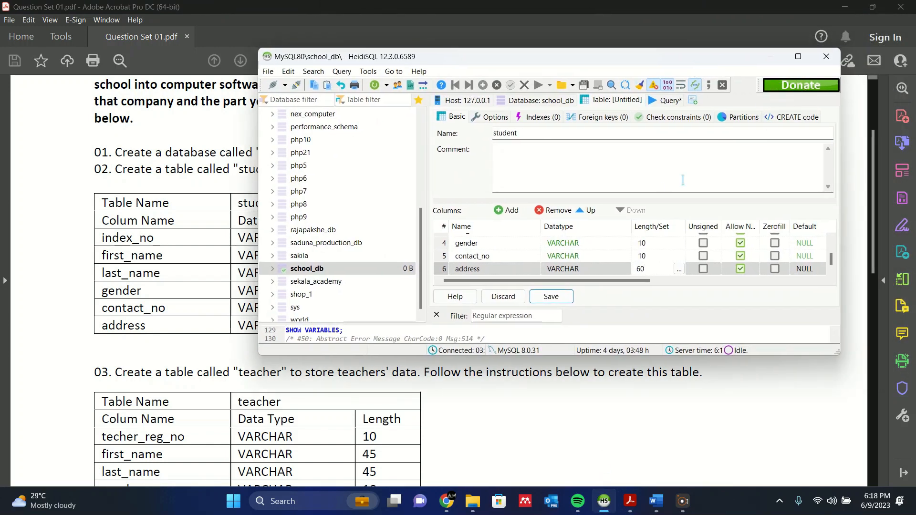
click(798, 56)
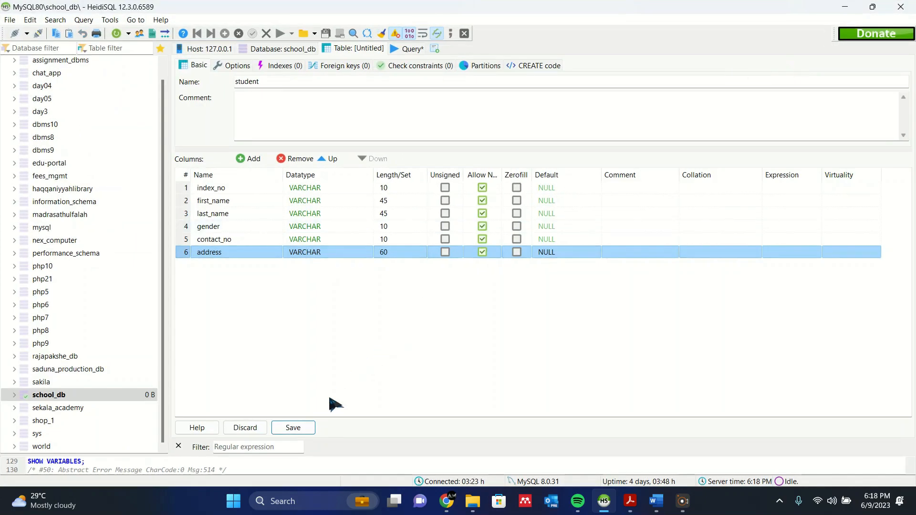
click(305, 429)
Create a PRIMARY index on the student table's index_no column and try to save the table.
right_click(244, 186)
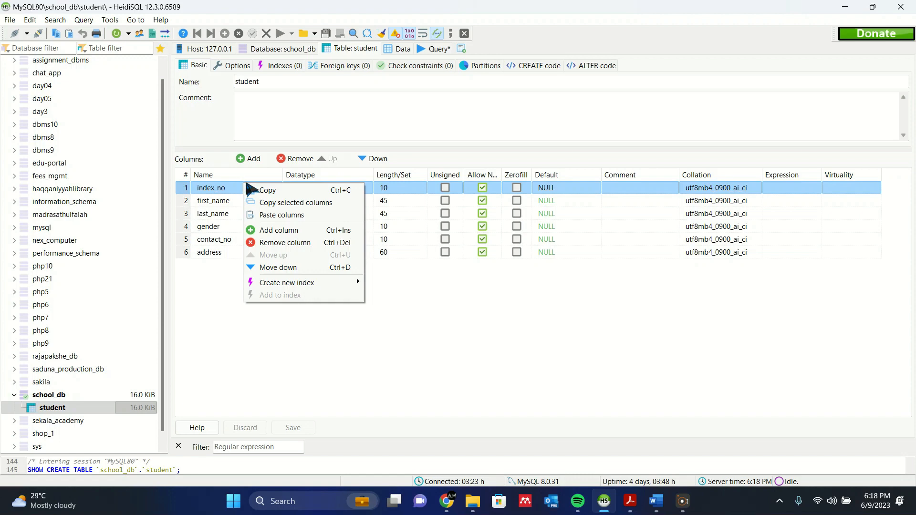
right_click(238, 185)
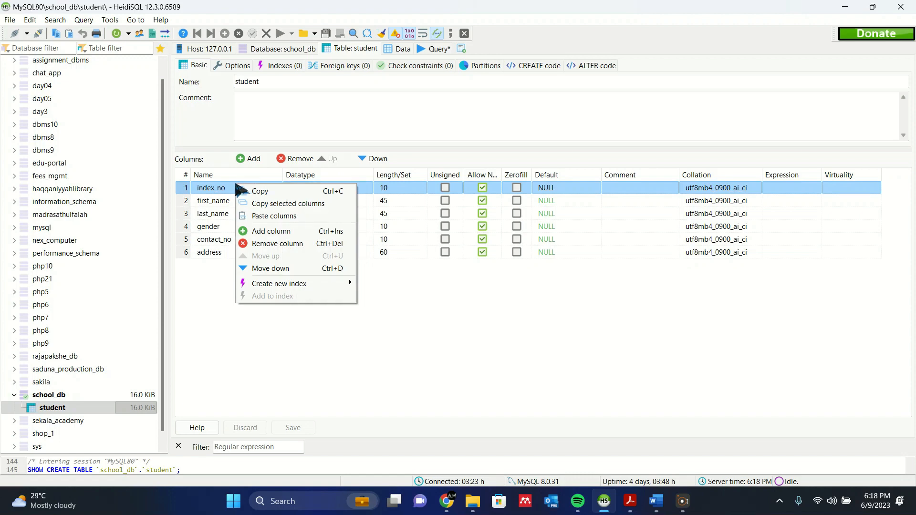
mouse_move(296, 283)
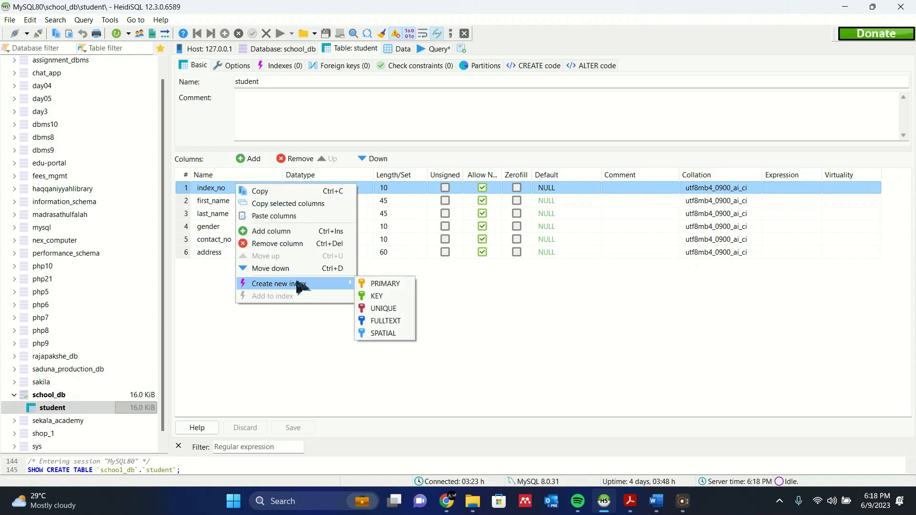
click(380, 284)
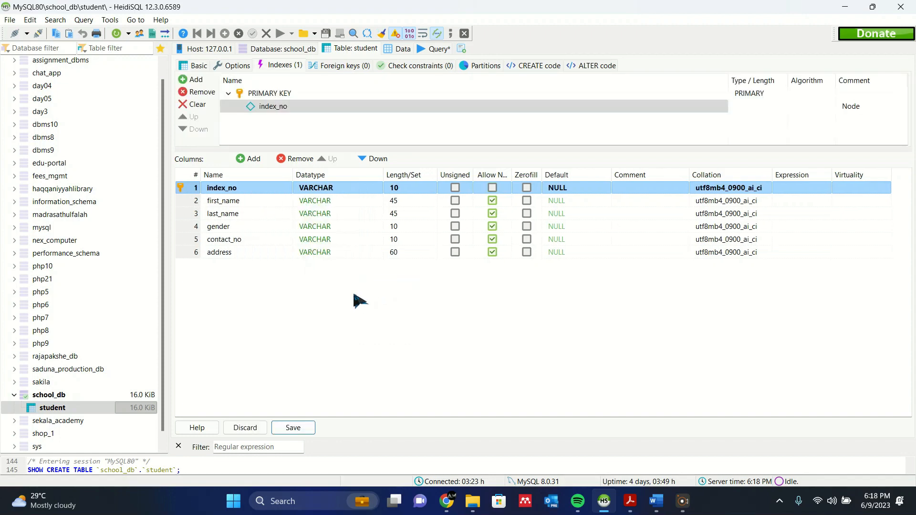
click(294, 428)
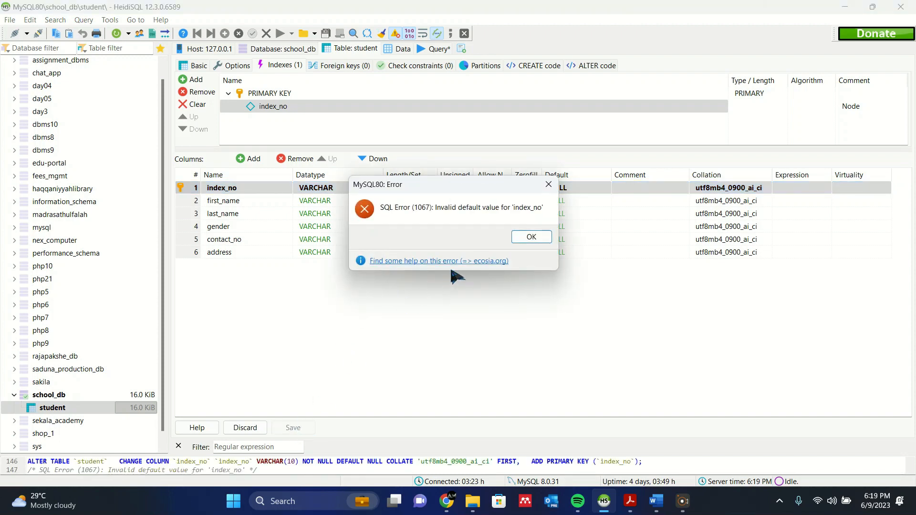
drag(459, 189, 359, 228)
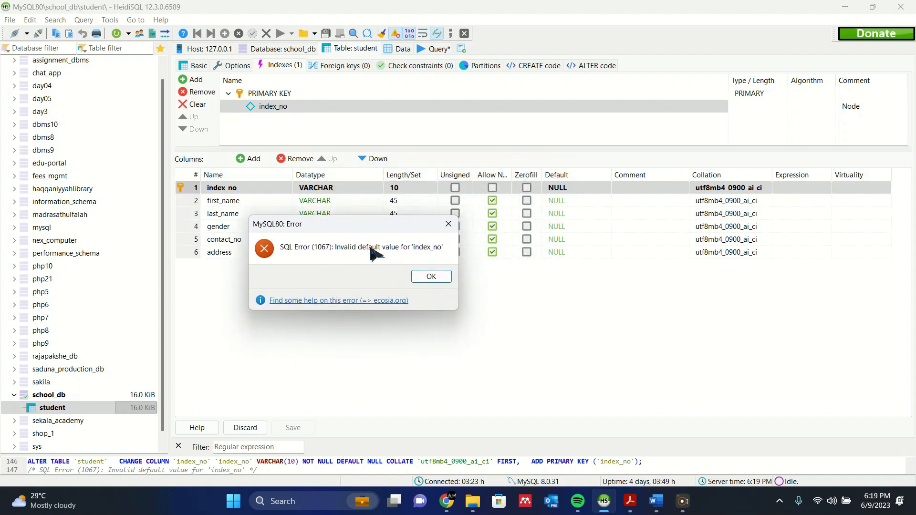
click(433, 277)
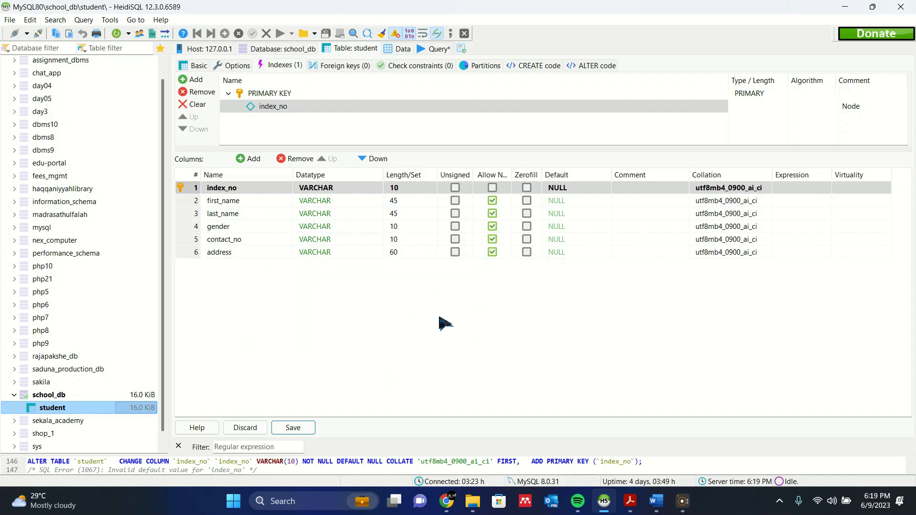
Set the index_no column to have no default value and save the student table.
click(556, 189)
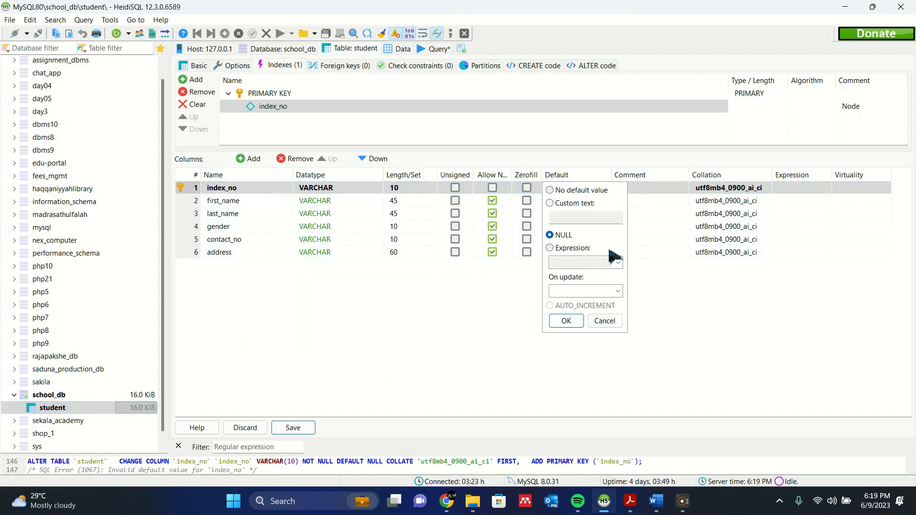
click(569, 192)
click(566, 320)
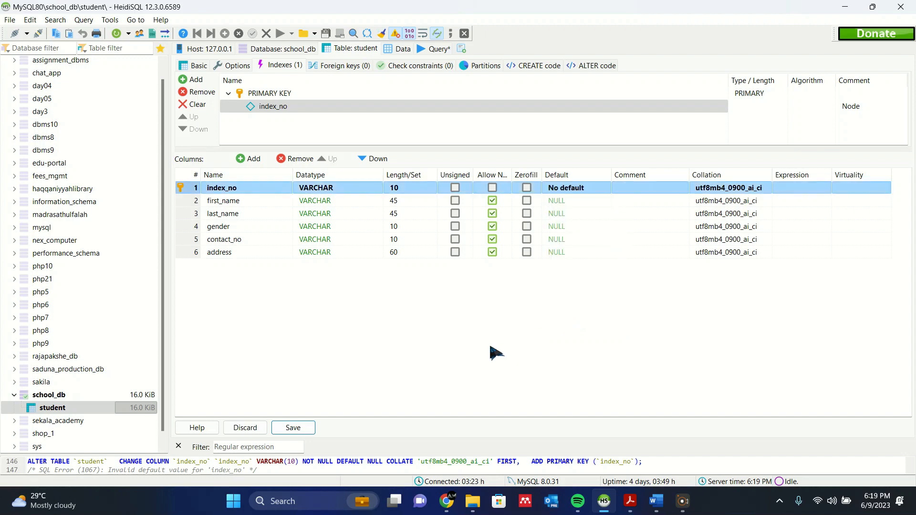
click(293, 429)
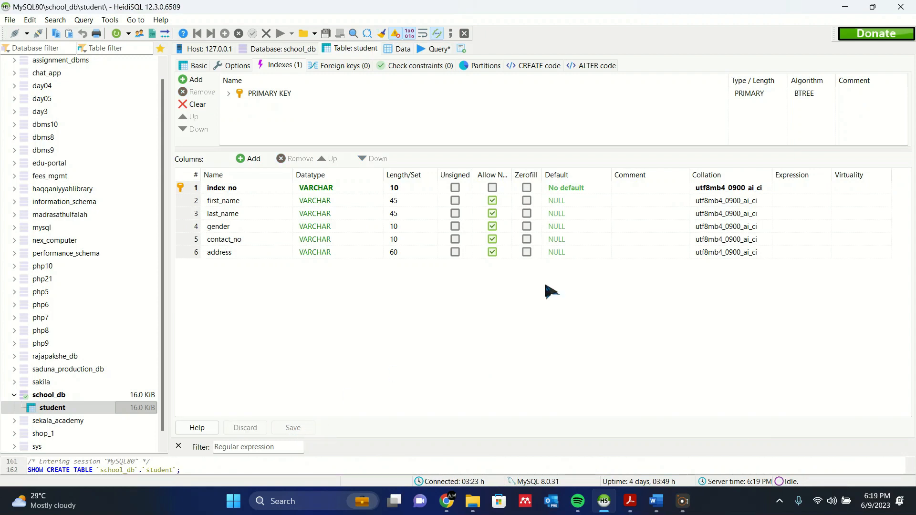
Show the teacher table specification in the Question Set 01 PDF and place the HeidiSQL window beside it.
click(851, 6)
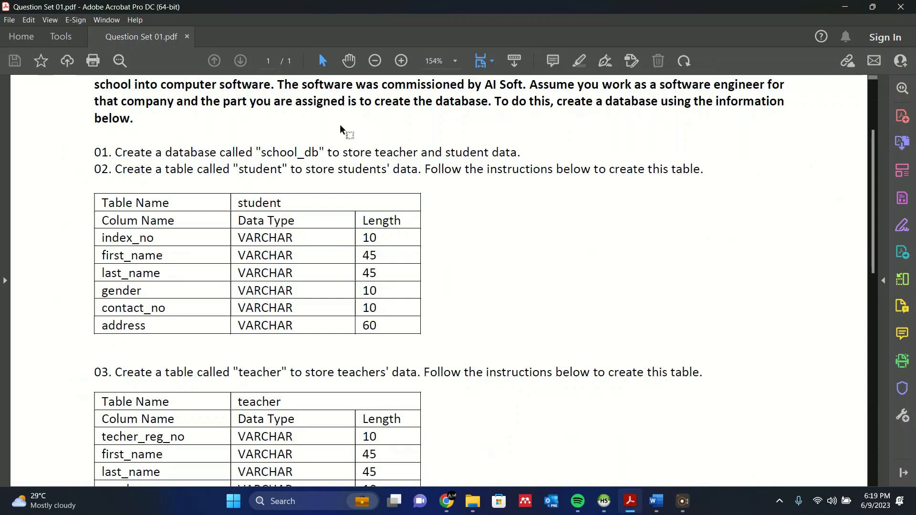
scroll(301, 291, down, 1)
scroll(300, 291, down, 3)
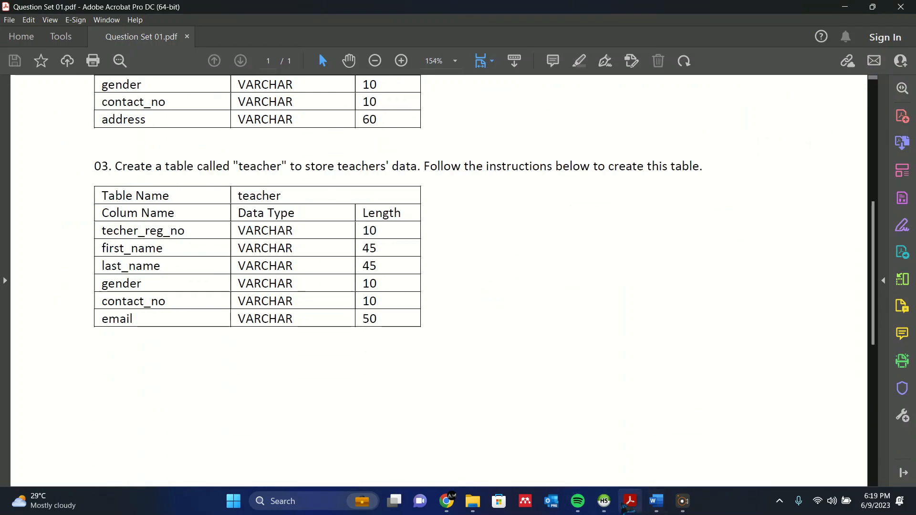
click(604, 501)
drag(522, 9, 695, 39)
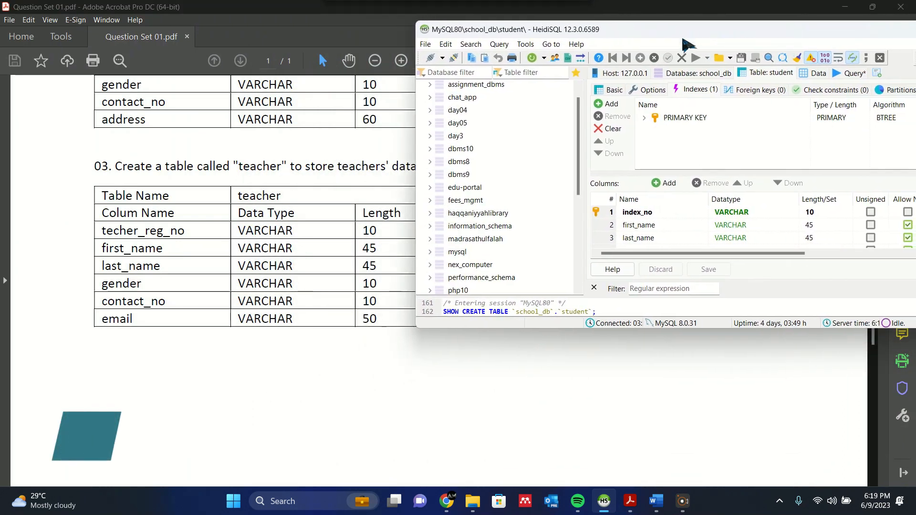
Start a new table in school_db and name it teacher.
scroll(550, 193, down, 5)
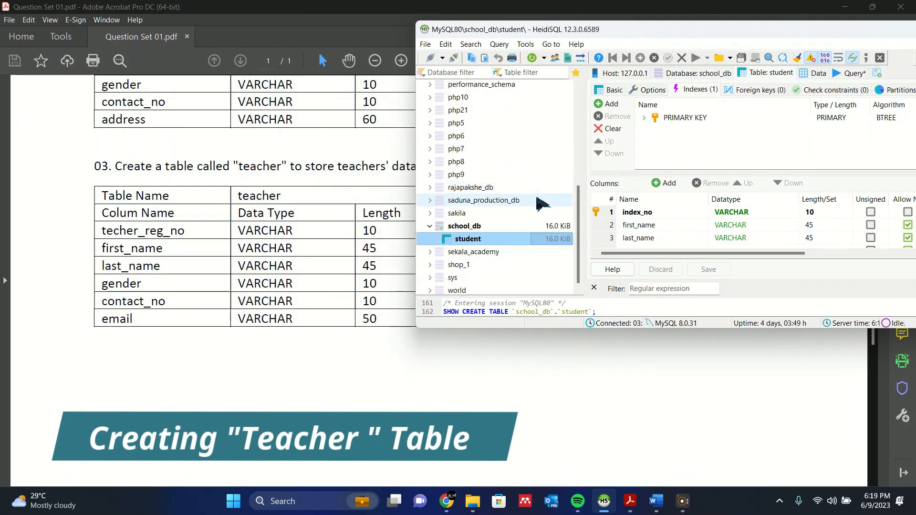
right_click(463, 228)
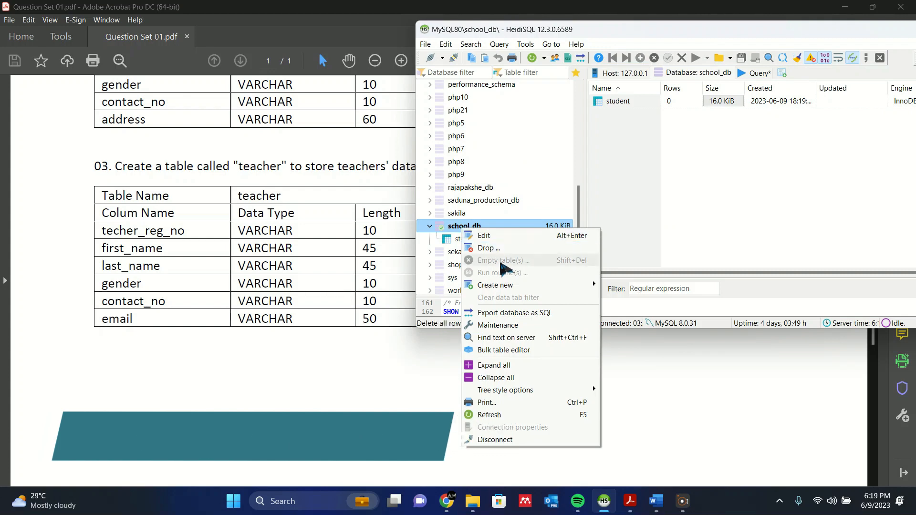
mouse_move(524, 290)
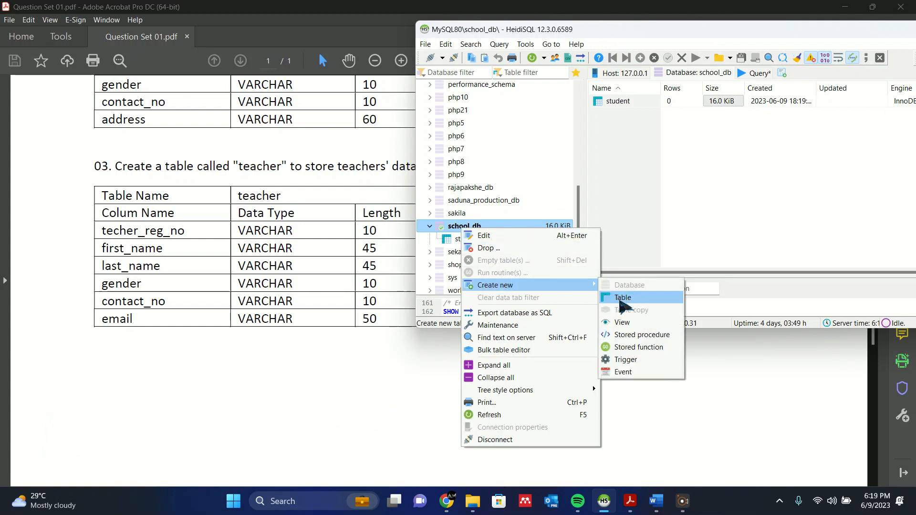
click(623, 298)
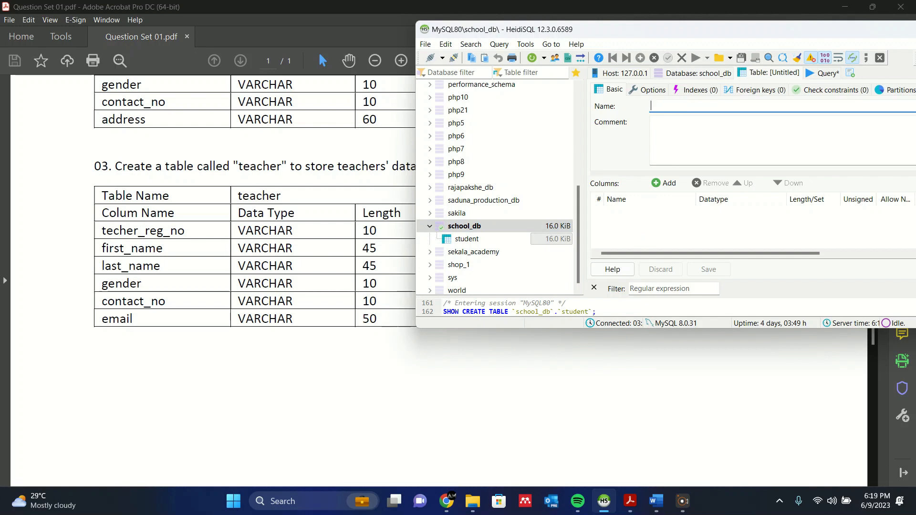
text(teacher)
Add a teacher_reg_no column to the teacher table with datatype VARCHAR and length 10.
click(665, 184)
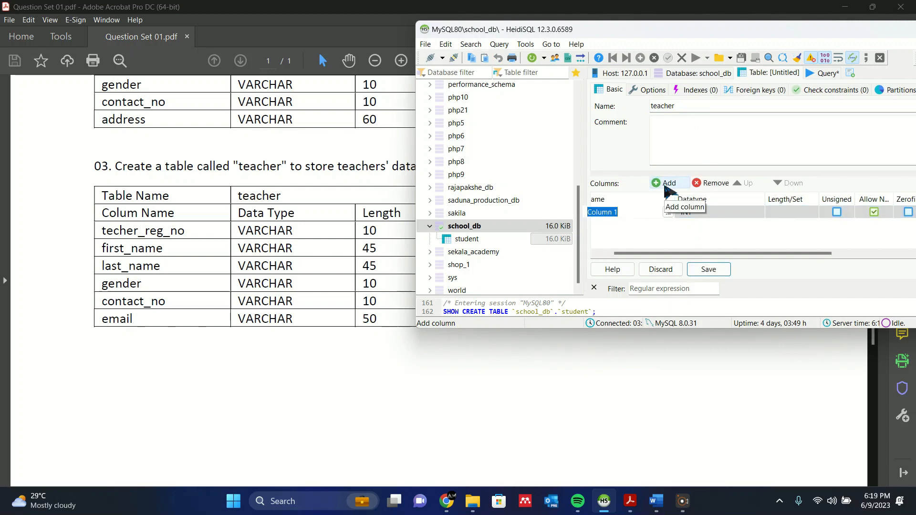
text(teacher)
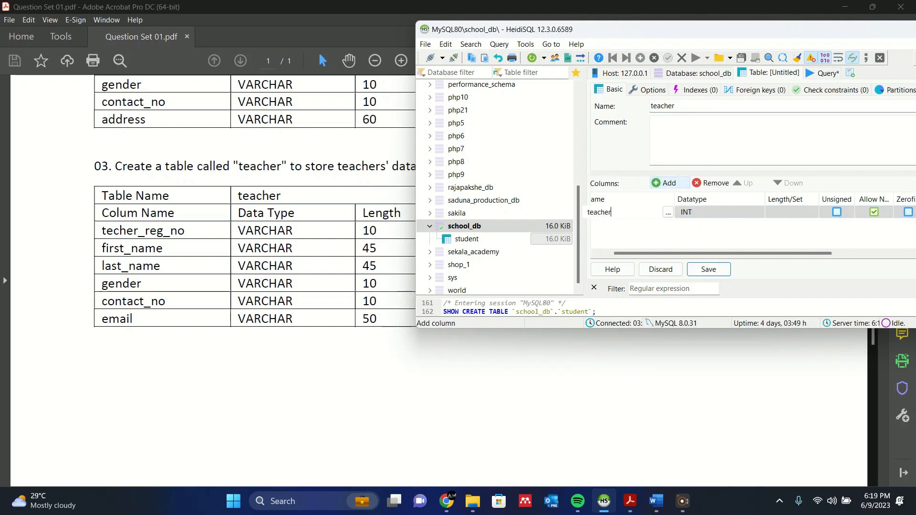
text(_reg_no)
click(686, 213)
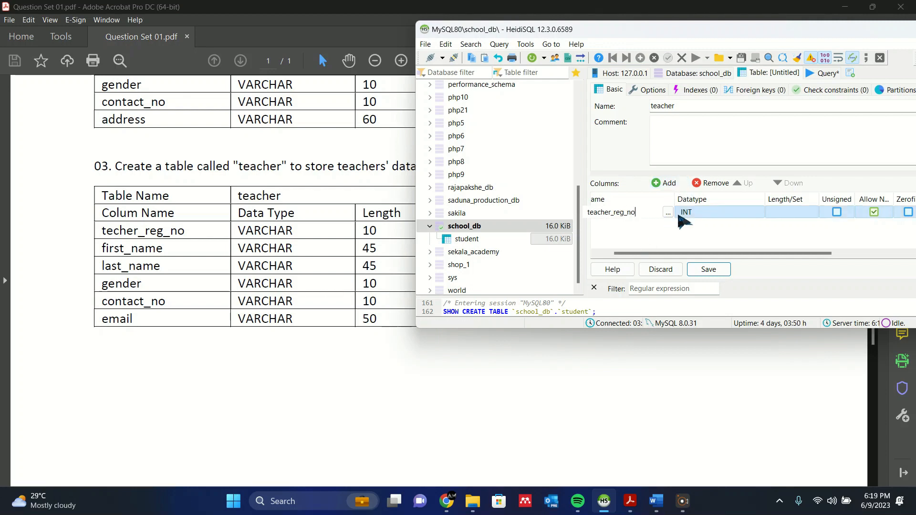
scroll(718, 305, down, 1)
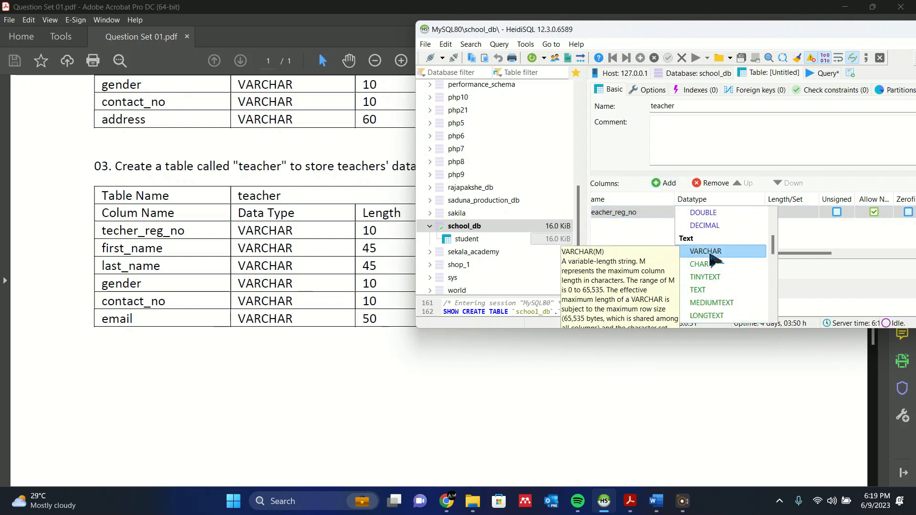
click(714, 251)
click(787, 213)
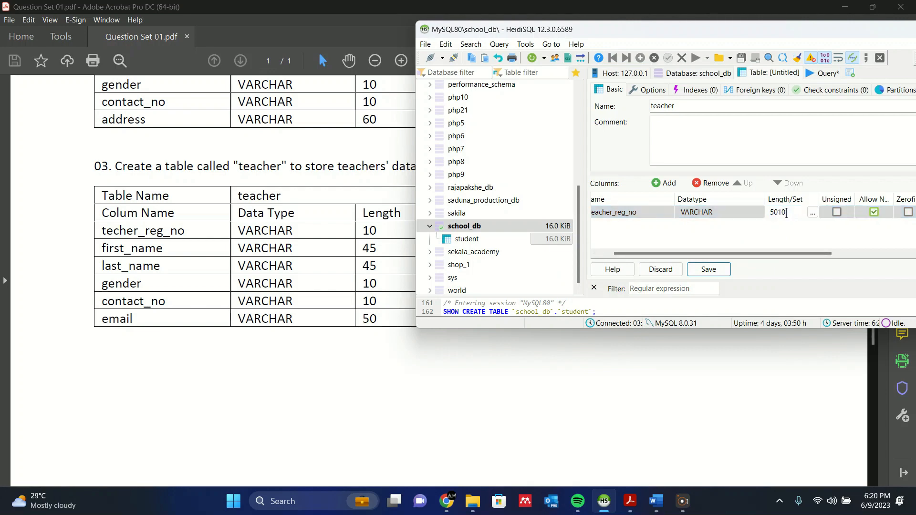
key(BackSpace)
text(10)
click(766, 235)
Add a first_name column with datatype VARCHAR and length 45.
click(666, 184)
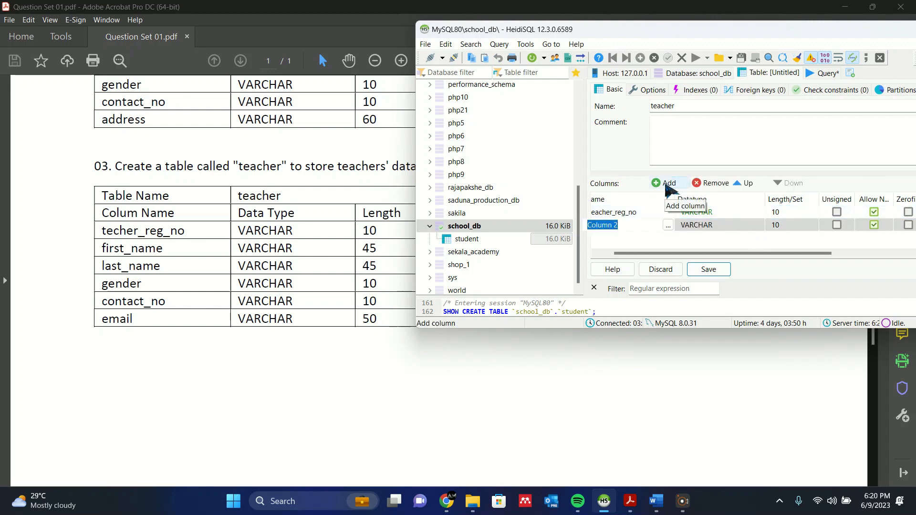
text(first)
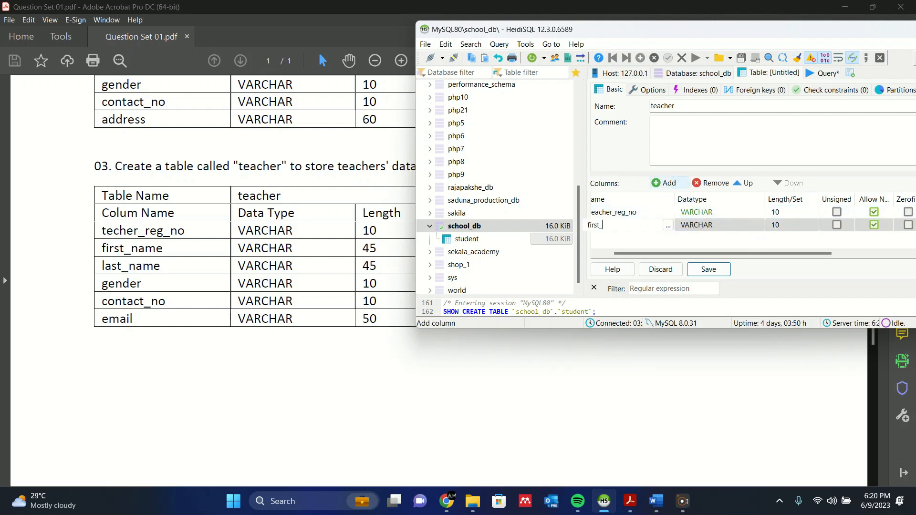
text(_name)
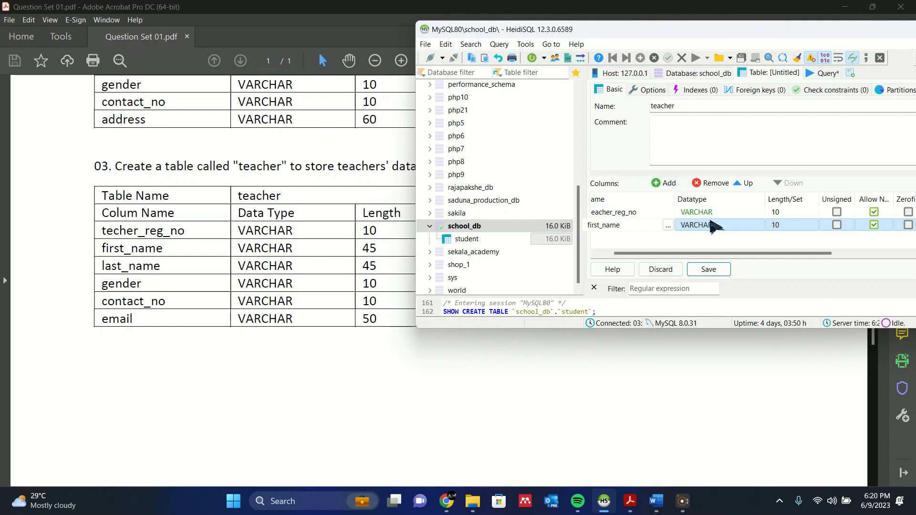
click(785, 227)
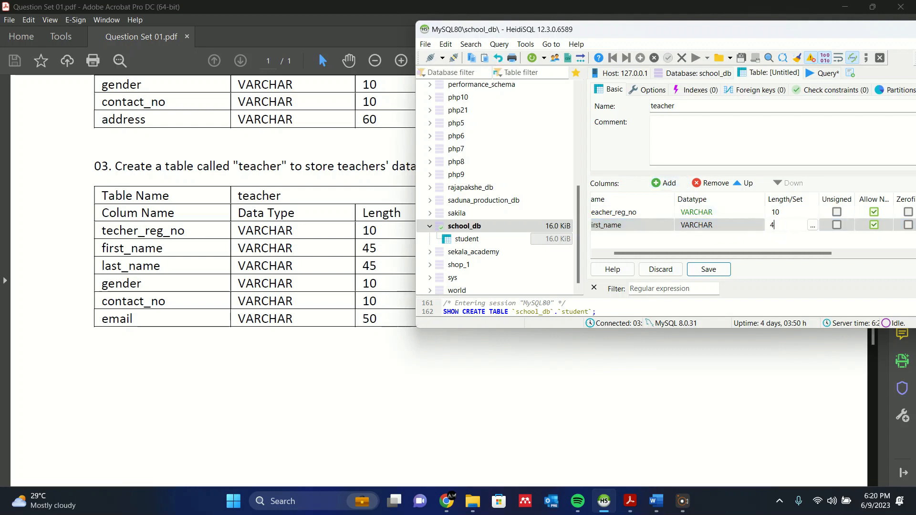
text(45)
Add a third column named last_name, keeping datatype VARCHAR and length 45.
click(666, 183)
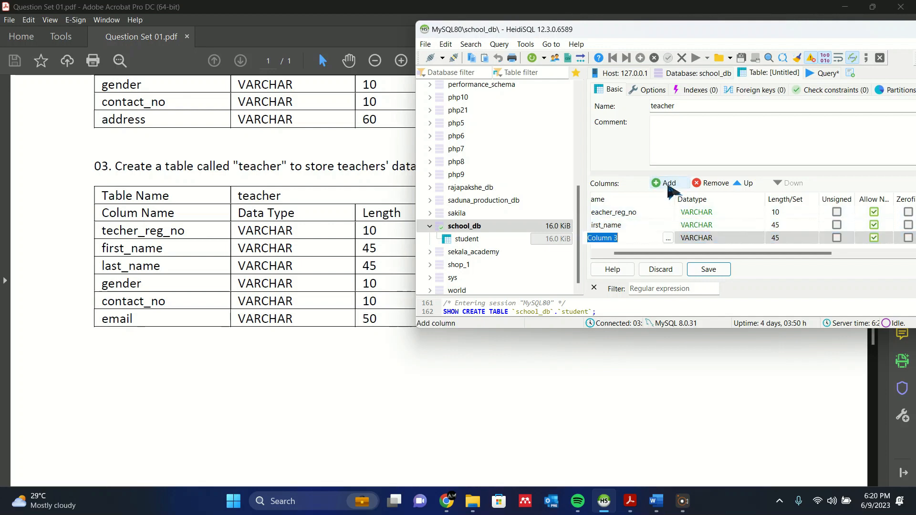
click(635, 239)
key(ctrl+a)
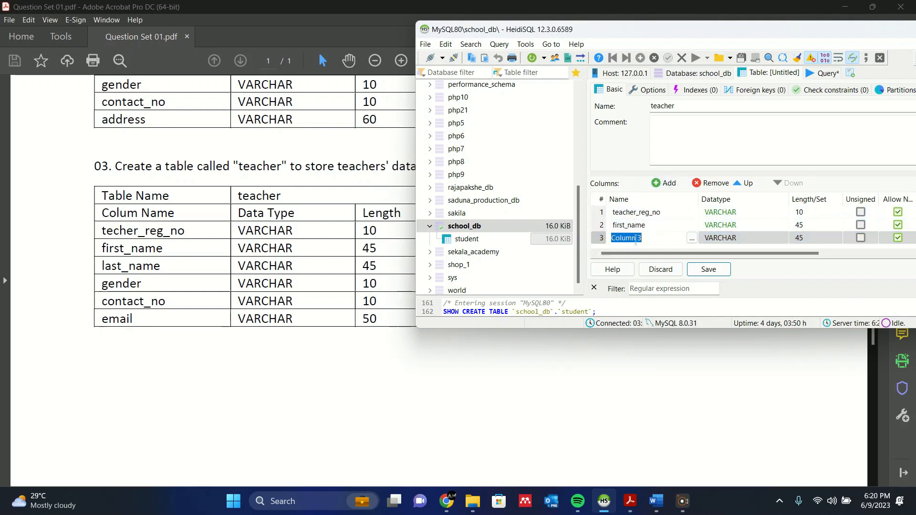
key(BackSpace)
text(last_name)
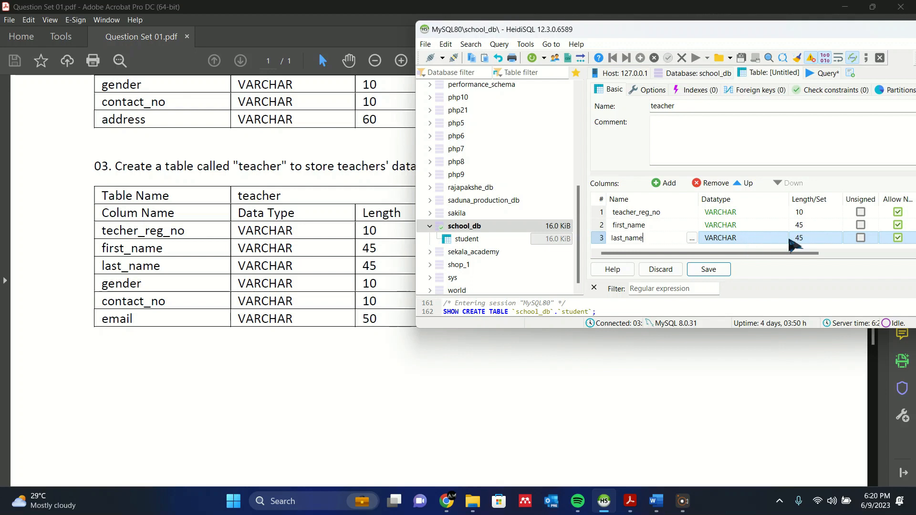
Add the gender and contact_no columns, both VARCHAR with length 10.
click(668, 182)
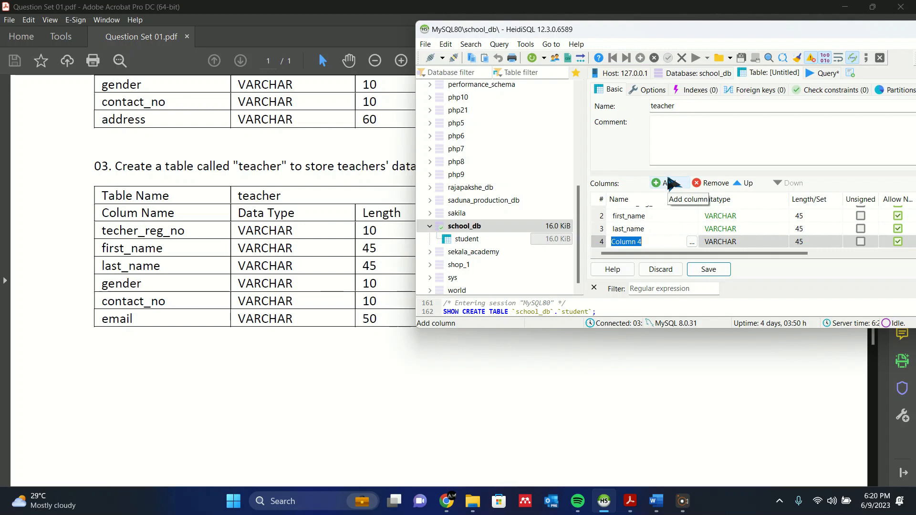
text(gt)
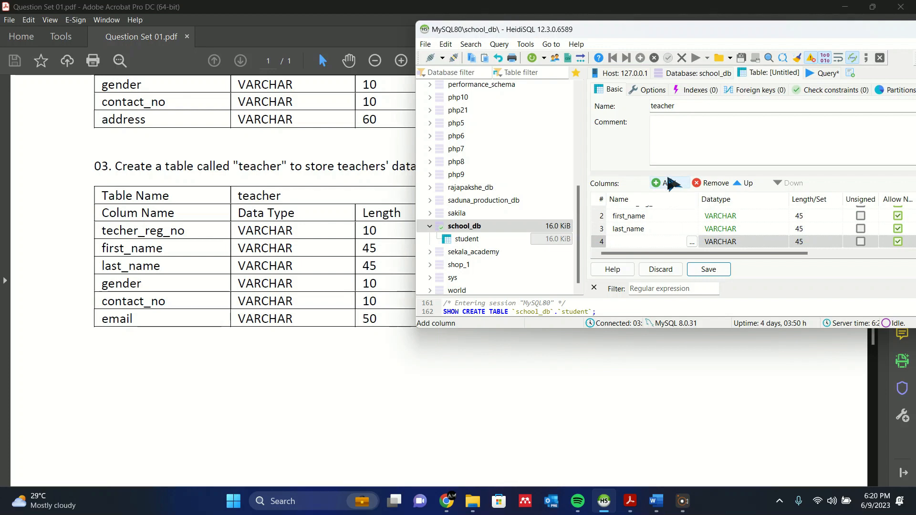
text(gender)
click(722, 242)
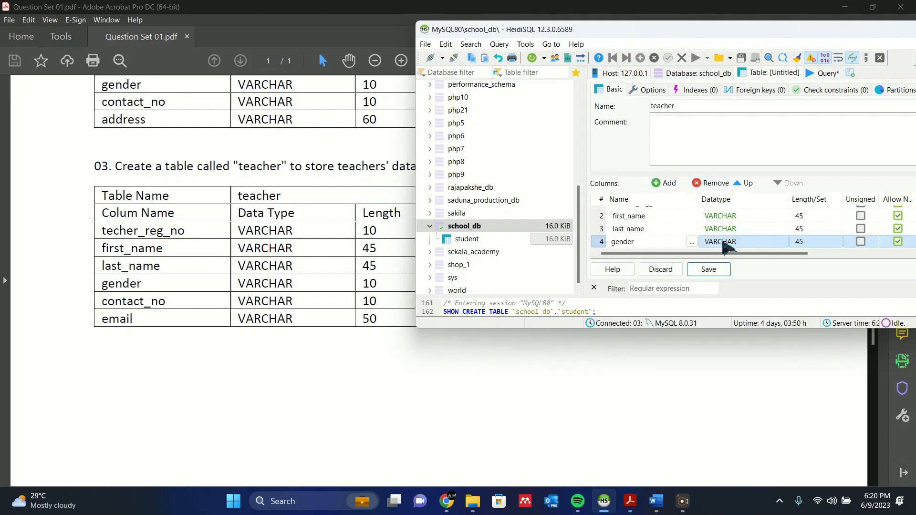
click(806, 241)
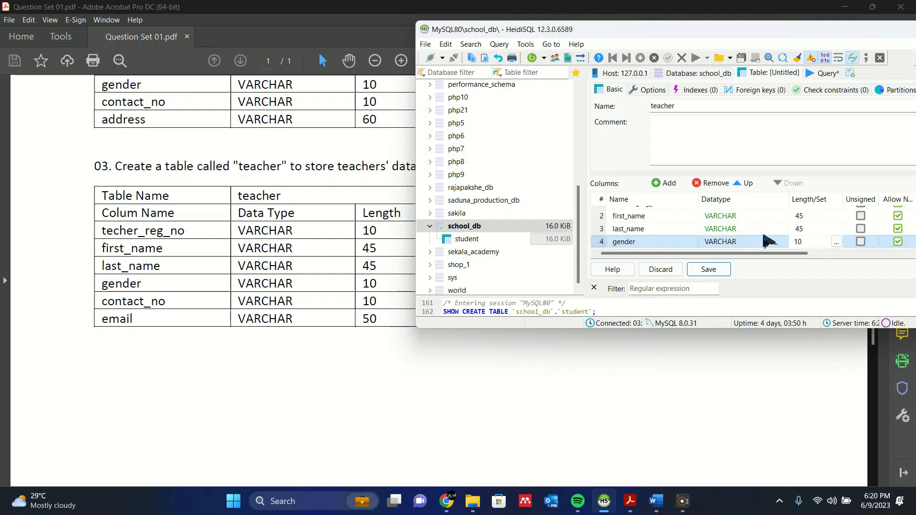
click(656, 183)
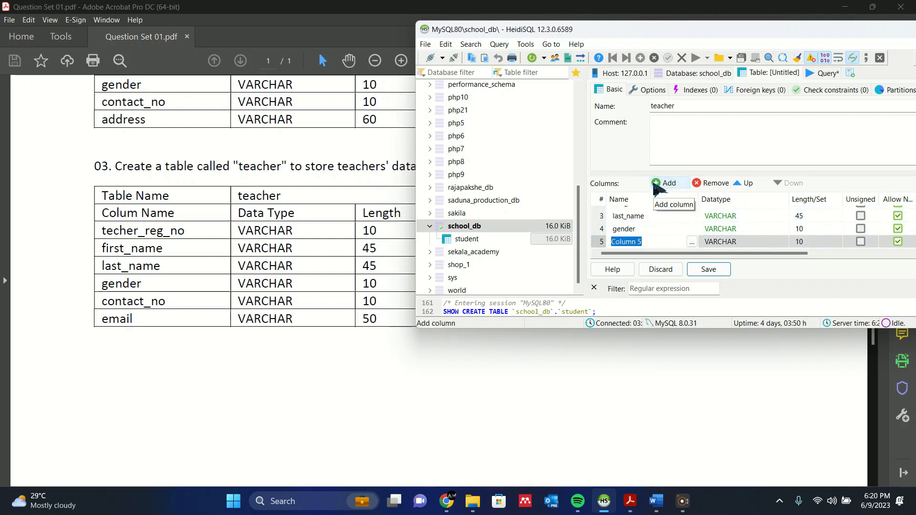
key(BackSpace)
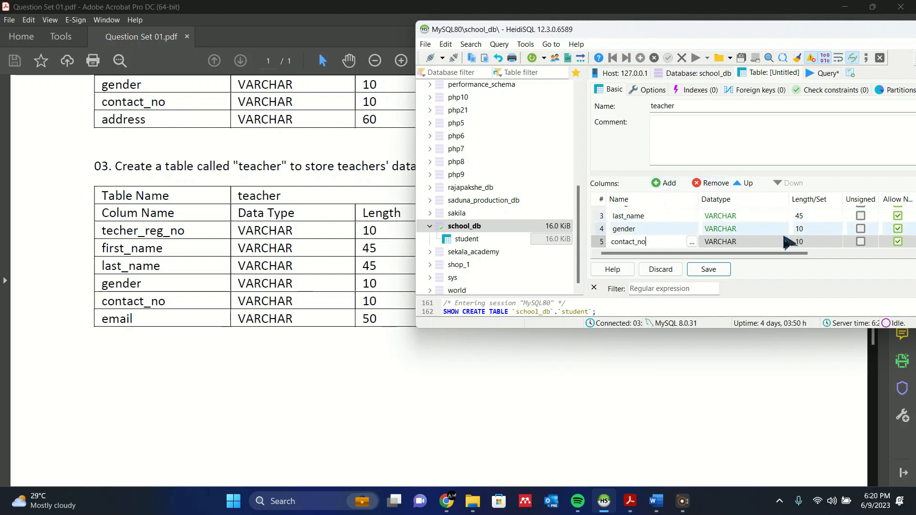
Add an email column with datatype VARCHAR and length 50.
click(673, 184)
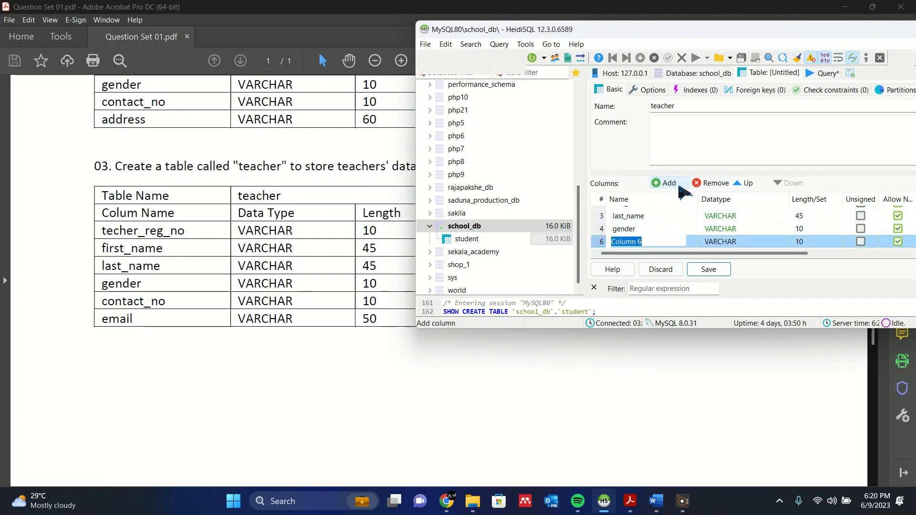
text(email)
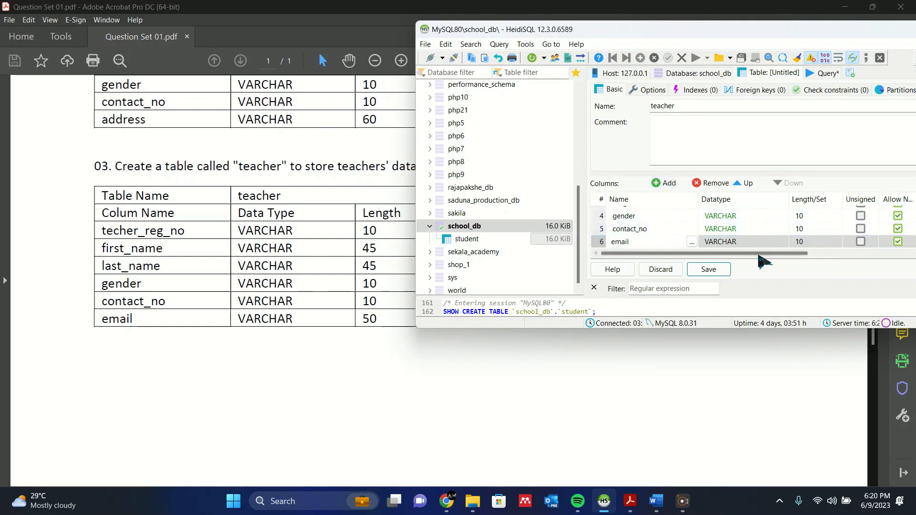
click(809, 240)
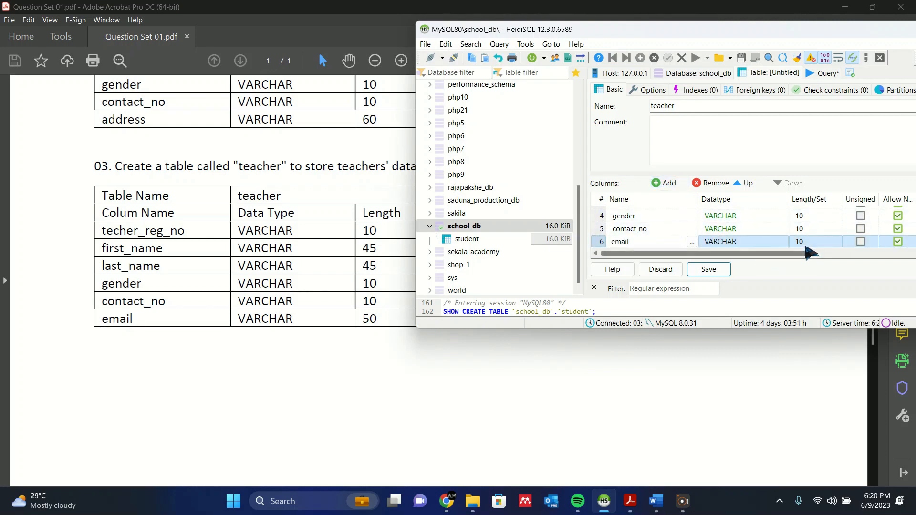
key(BackSpace)
key(BackSpace)
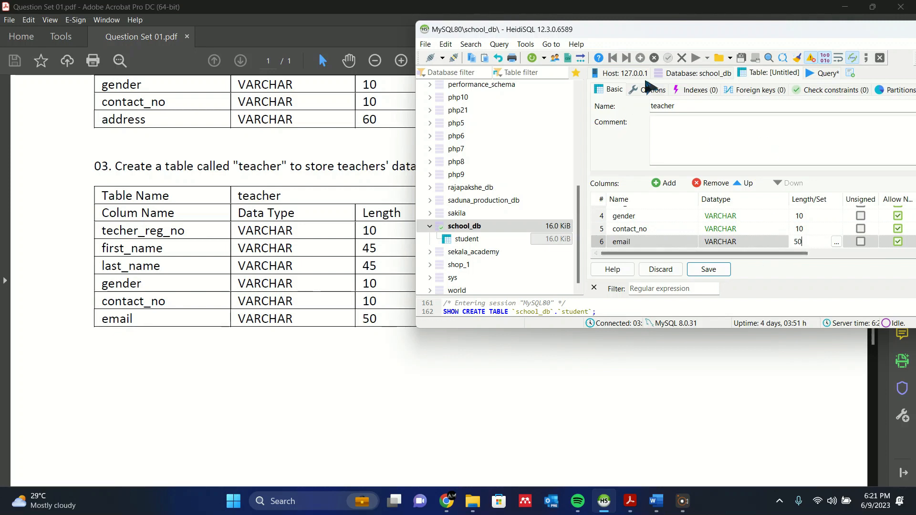
Check the end of the teacher specification in the PDF, maximize the HeidiSQL window and save the teacher table.
drag(672, 38, 525, 65)
scroll(114, 178, down, 5)
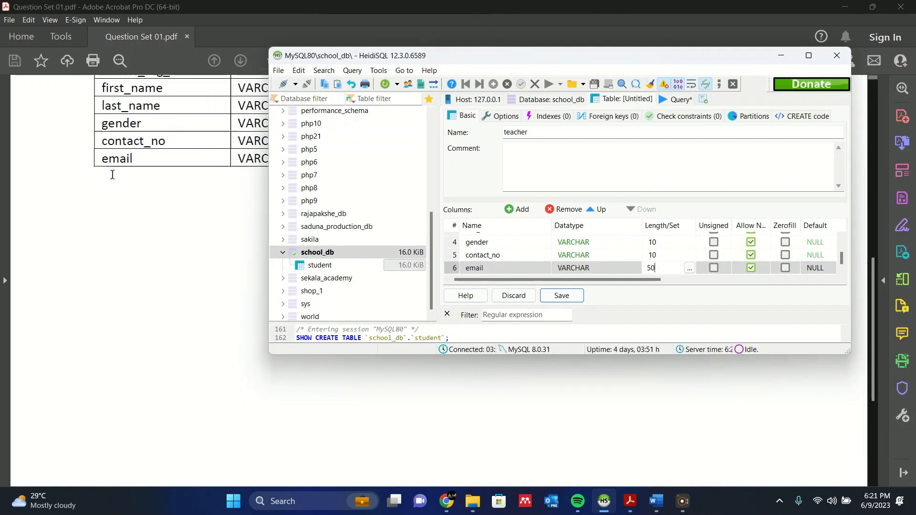
scroll(348, 200, up, 2)
click(809, 55)
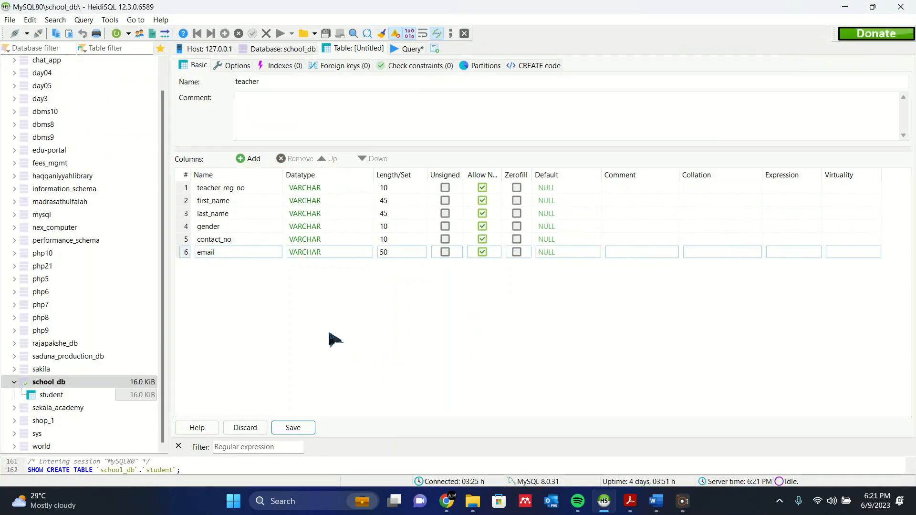
click(293, 428)
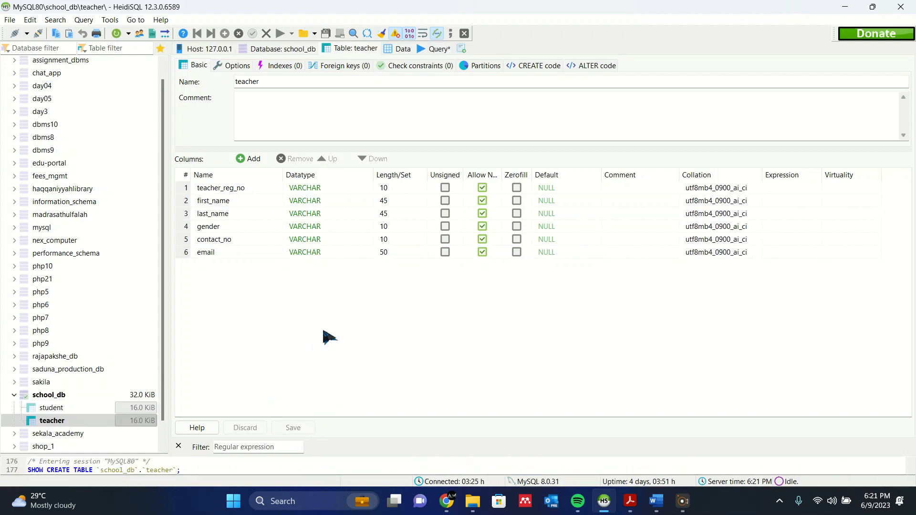
Create a PRIMARY index on the teacher table's teacher_reg_no column and try to save the table.
click(250, 200)
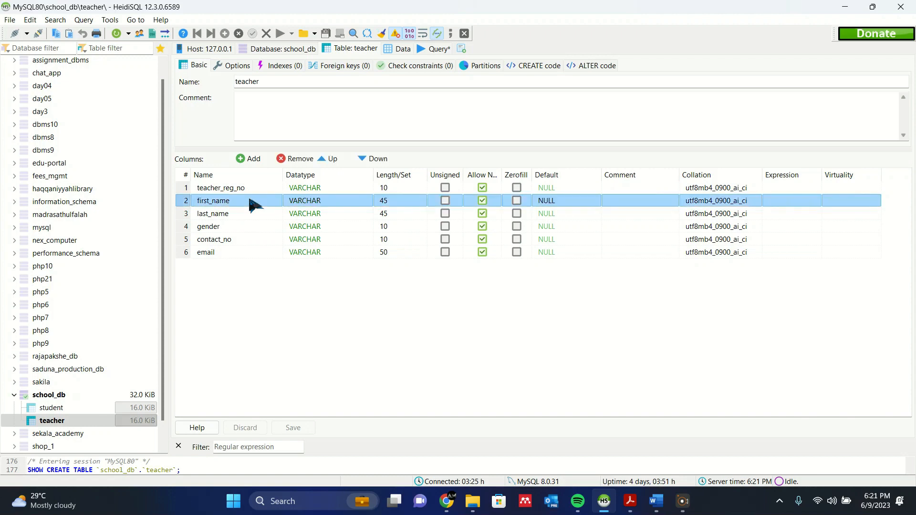
double_click(269, 189)
click(298, 300)
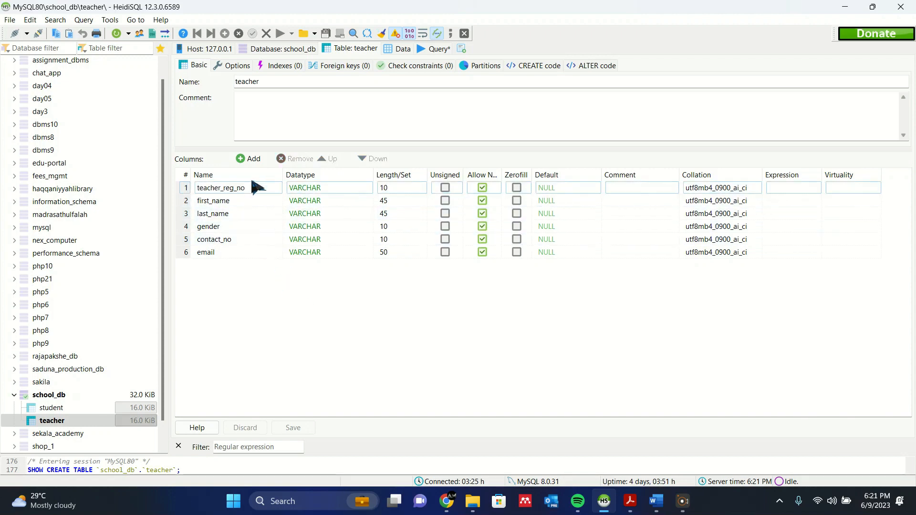
click(270, 189)
right_click(269, 189)
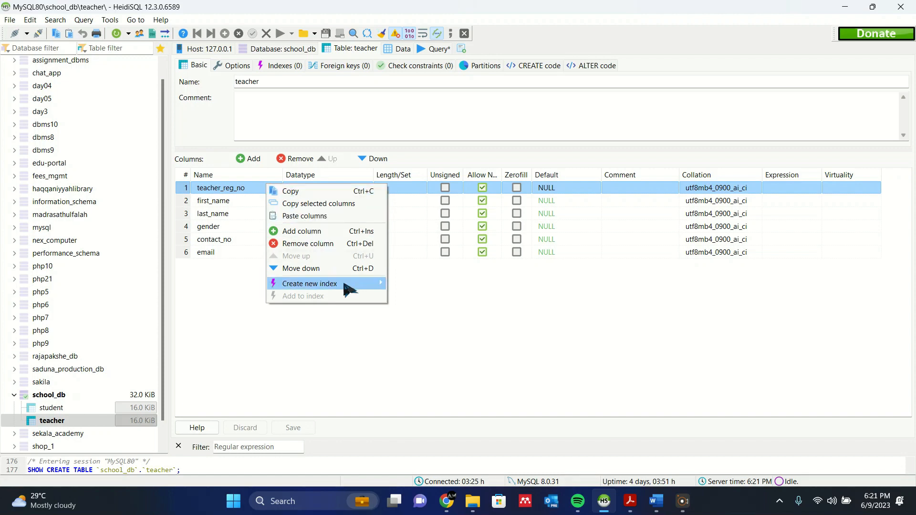
mouse_move(348, 287)
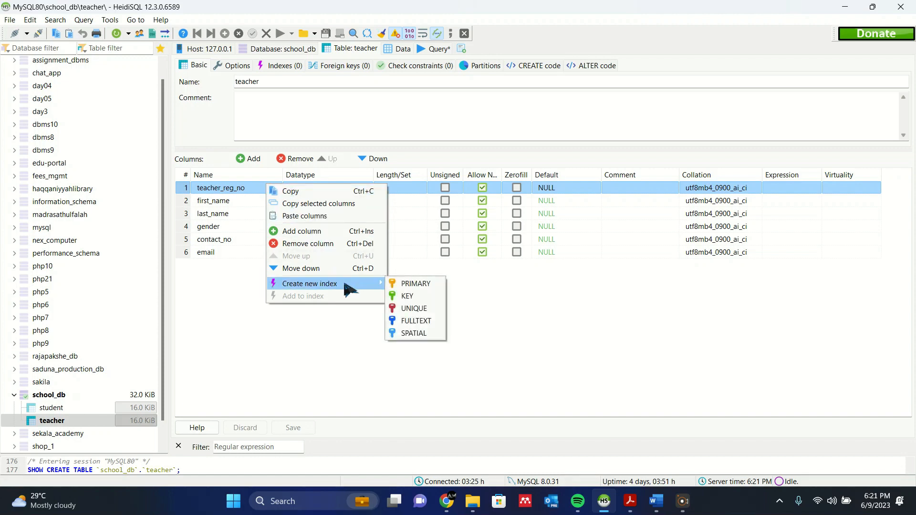
click(411, 285)
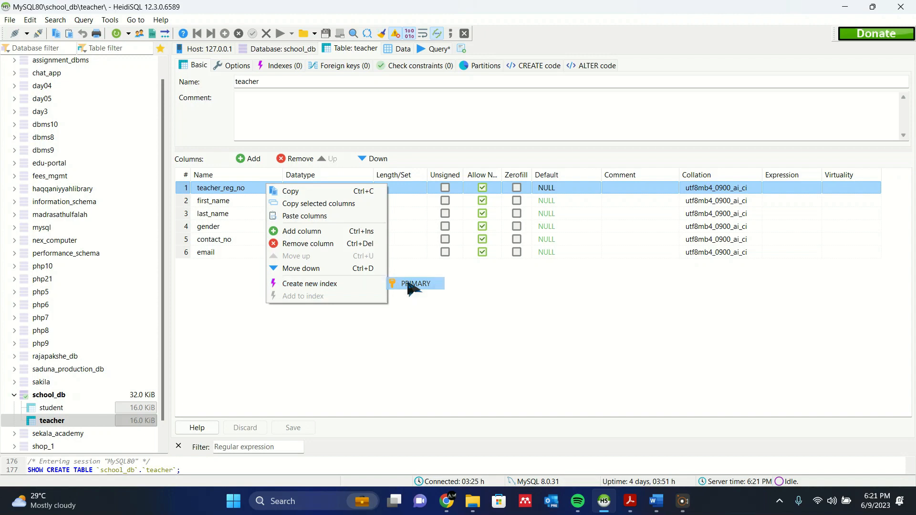
click(308, 426)
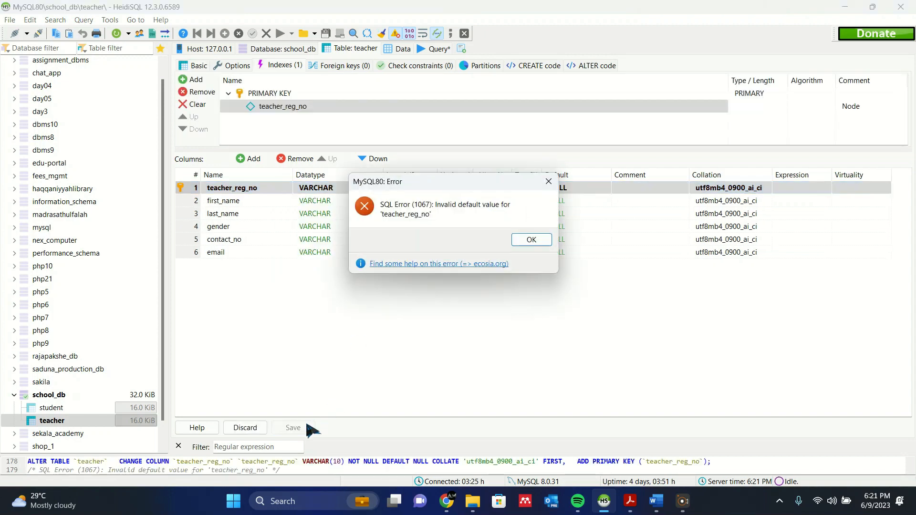
click(531, 240)
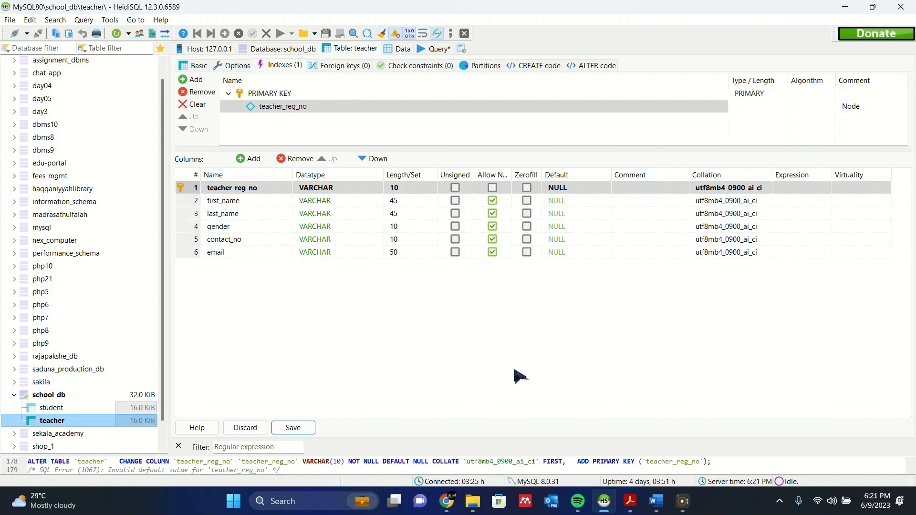
Set the teacher_reg_no column to have no default value and save the teacher table.
double_click(557, 187)
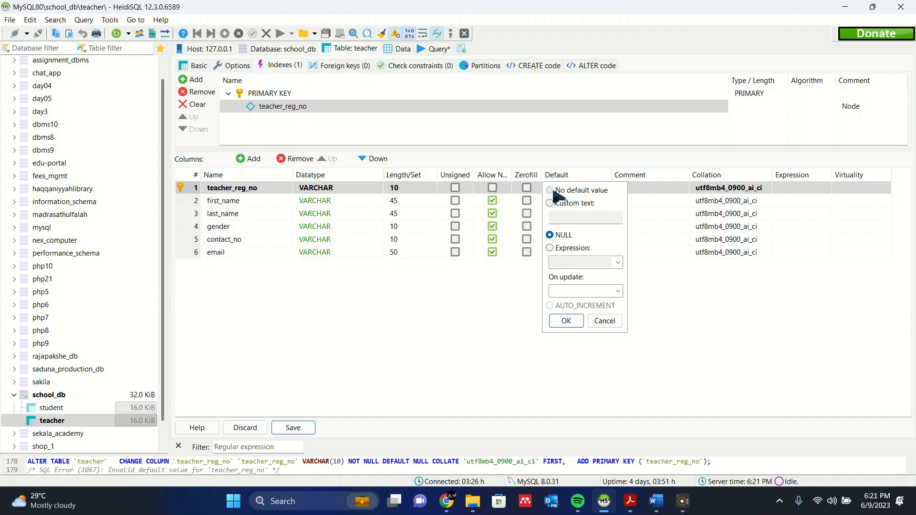
click(554, 191)
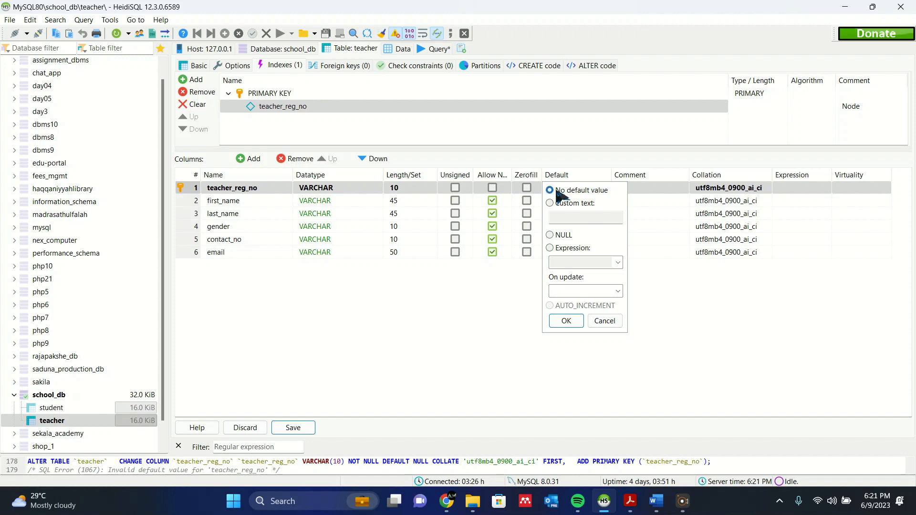
click(567, 321)
click(293, 428)
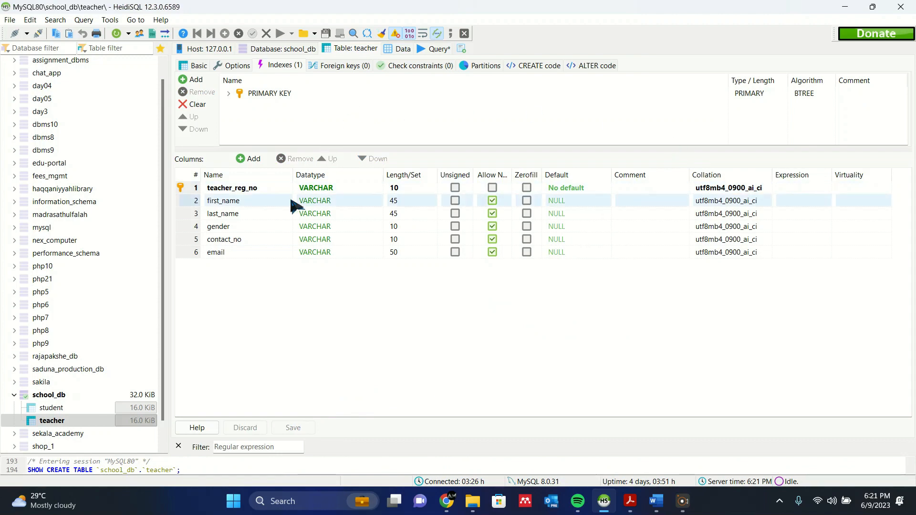
Review the table list of school_db and the column structure of the student and teacher tables.
click(115, 394)
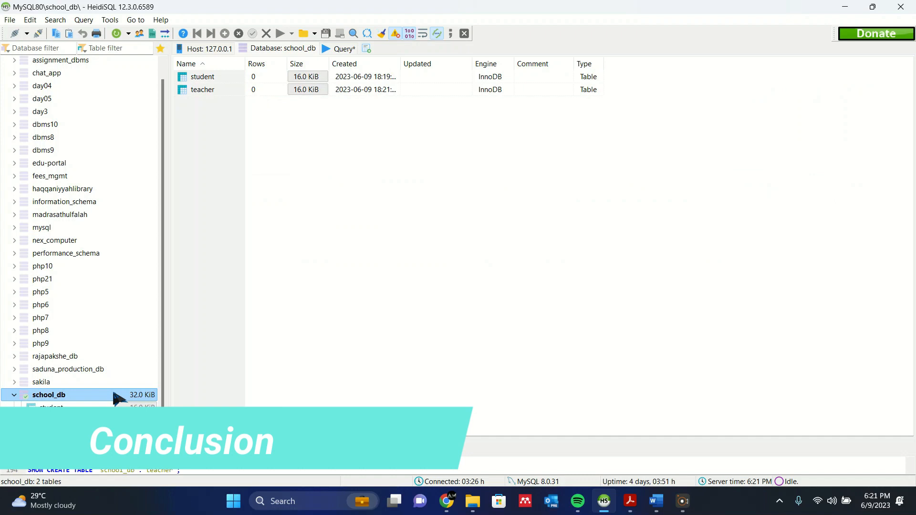
click(86, 408)
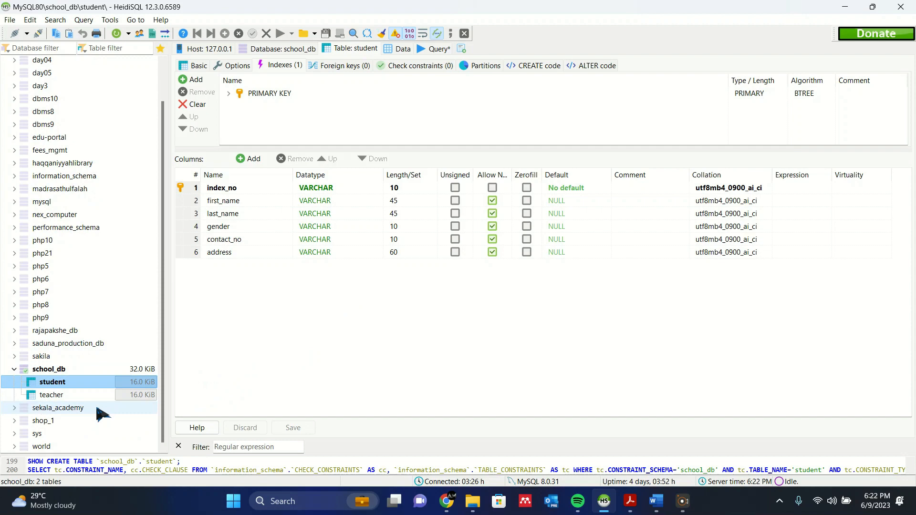
click(77, 395)
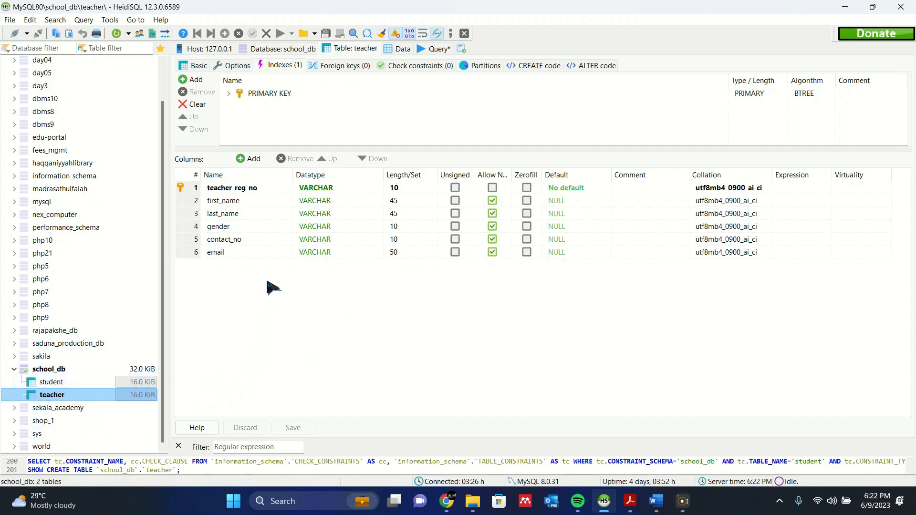